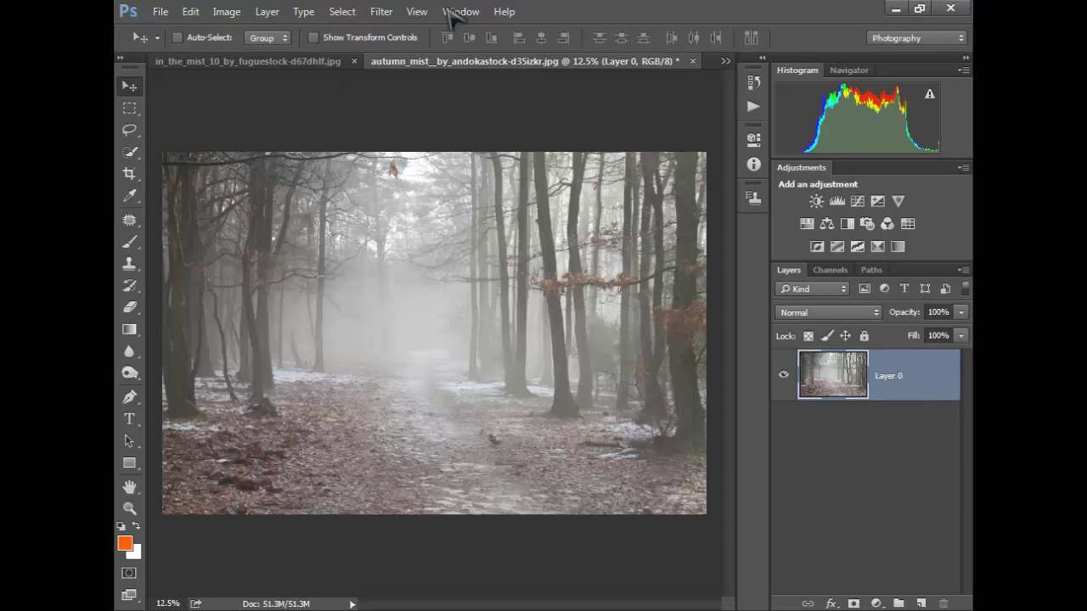
# - Unlock the forest background, then copy the fog photo in and stretch it across the lower canvas
pyautogui.click(255, 61)
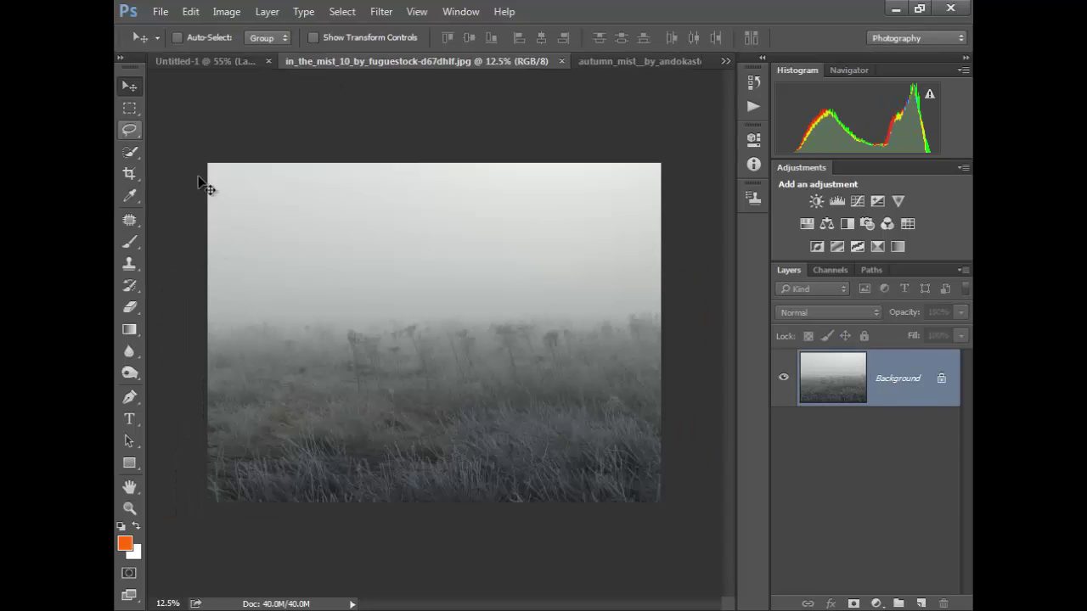
pyautogui.press('v')
pyautogui.keyDown('alt'); pyautogui.doubleClick(897, 378); pyautogui.keyUp('alt')
pyautogui.doubleClick(909, 388)
pyautogui.press('Escape')
pyautogui.moveTo(461, 286)
pyautogui.mouseDown()
pyautogui.moveTo(522, 348)
pyautogui.moveTo(441, 310)
pyautogui.mouseUp()
pyautogui.hotkey('ctrl', 't')
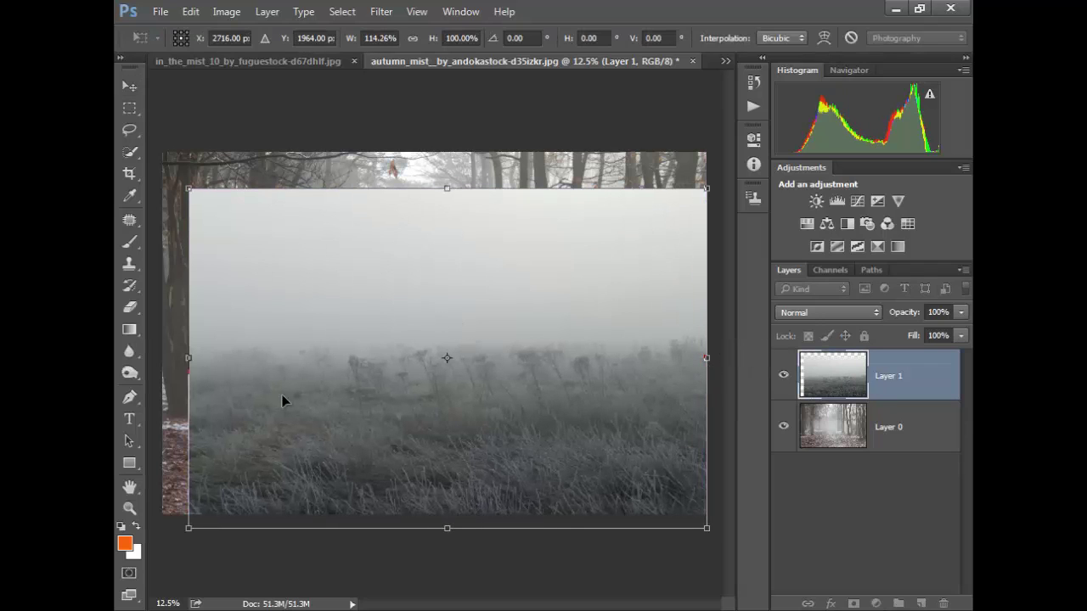
pyautogui.moveTo(189, 357); pyautogui.dragTo(162, 358)
pyautogui.moveTo(416, 387); pyautogui.dragTo(420, 359)
pyautogui.press('Return')
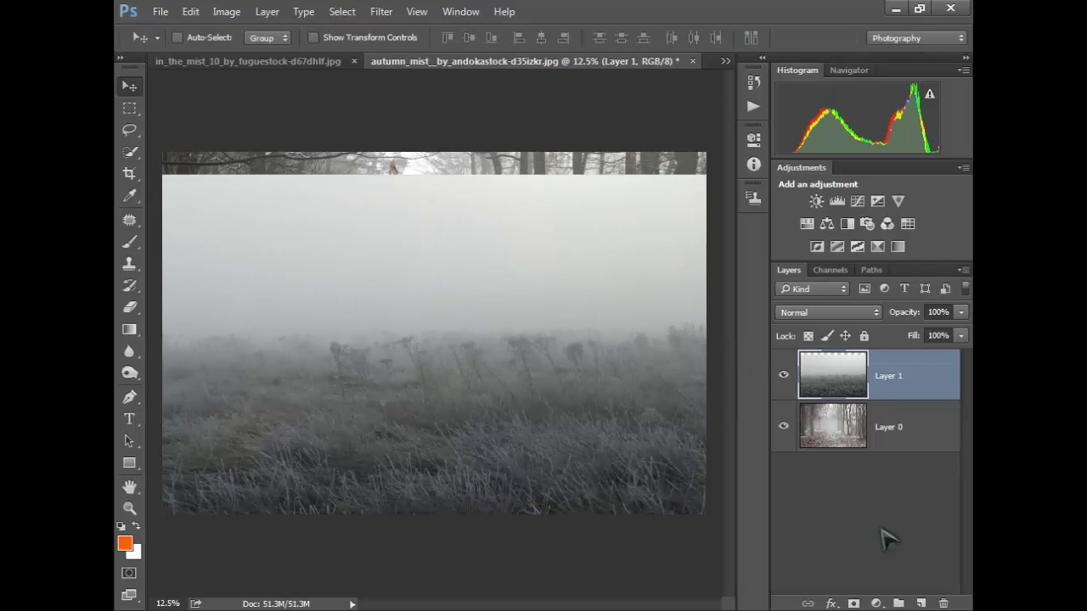
# - Mask the fog layer, painting black over its top so the trees show through
pyautogui.press('d')
pyautogui.click(853, 604)
pyautogui.press('b')
pyautogui.moveTo(243, 237)
pyautogui.mouseDown()
pyautogui.moveTo(296, 175)
pyautogui.moveTo(711, 239)
pyautogui.moveTo(497, 320)
pyautogui.moveTo(282, 232)
pyautogui.moveTo(230, 376)
pyautogui.moveTo(346, 381)
pyautogui.moveTo(625, 424)
pyautogui.moveTo(680, 484)
pyautogui.mouseUp()
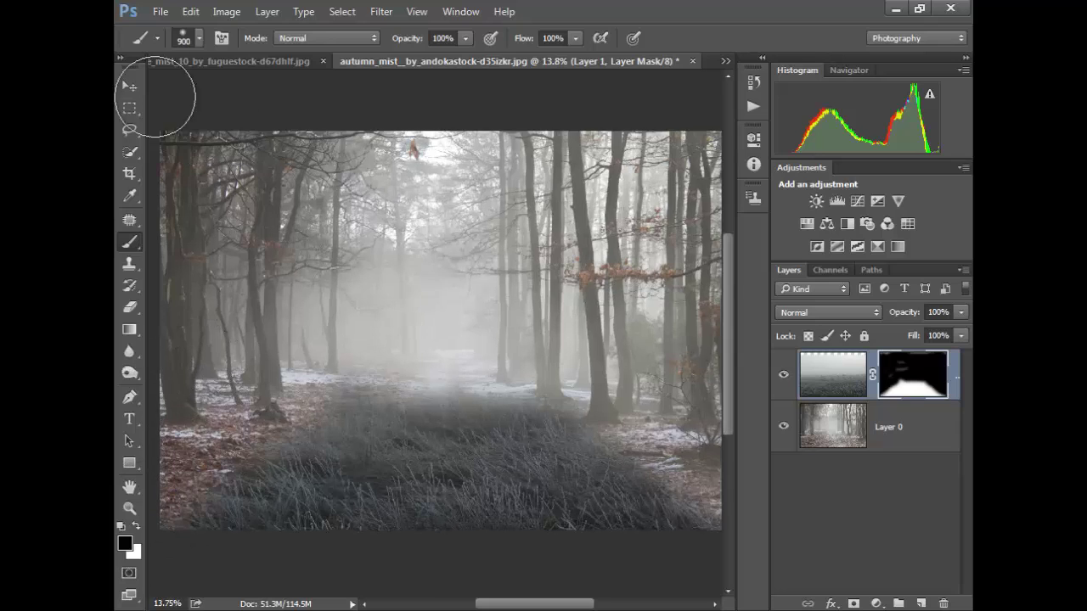
# - Drag the woman cutout into the forest scene and enlarge her
pyautogui.press('v')
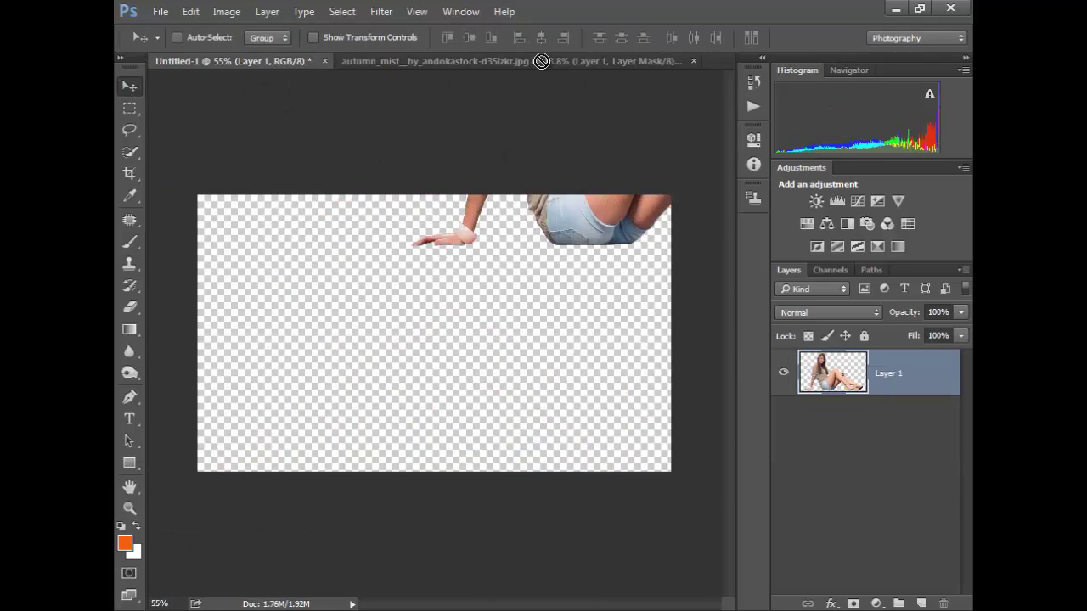
pyautogui.moveTo(433, 340); pyautogui.dragTo(441, 412)
pyautogui.hotkey('ctrl', 't')
pyautogui.moveTo(498, 473); pyautogui.dragTo(588, 521)
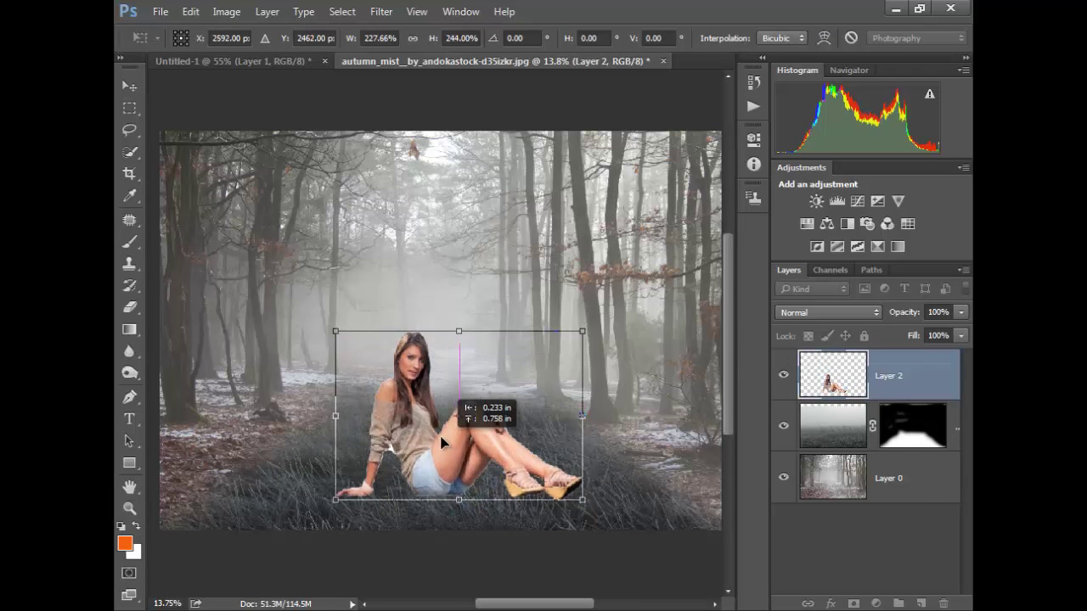
pyautogui.moveTo(377, 402); pyautogui.dragTo(284, 329)
pyautogui.moveTo(289, 417); pyautogui.dragTo(281, 417)
pyautogui.moveTo(449, 330); pyautogui.dragTo(446, 297)
# - Fine-tune the woman's position and proportions on the frosty grass and apply the transform
pyautogui.moveTo(548, 415); pyautogui.dragTo(544, 396)
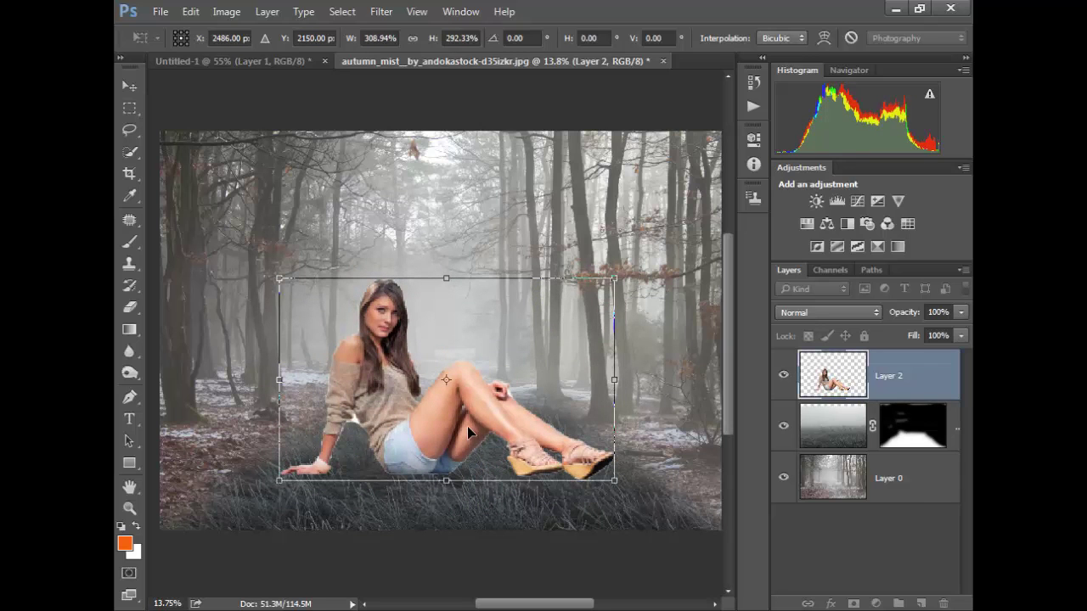
pyautogui.moveTo(467, 426); pyautogui.dragTo(478, 436)
pyautogui.moveTo(625, 390); pyautogui.dragTo(611, 390)
pyautogui.moveTo(449, 311); pyautogui.dragTo(451, 329)
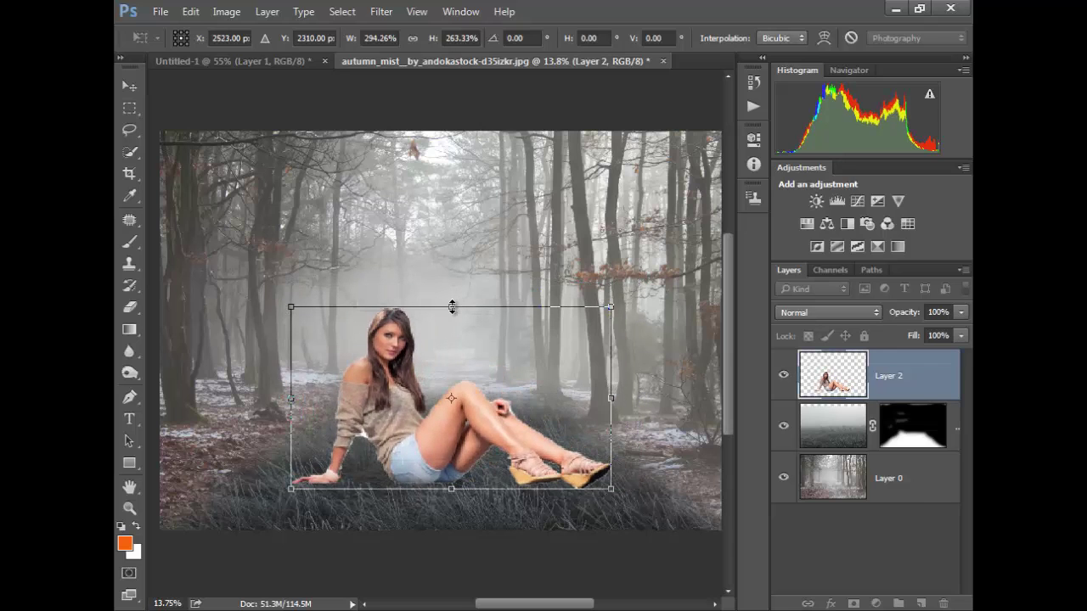
pyautogui.press('Return')
pyautogui.scroll(3, 408, 395)
# - Erase leftover fringe around the woman's arms, legs and shoes with an enlarged eraser
pyautogui.click(132, 309)
pyautogui.scroll(3, 329, 497)
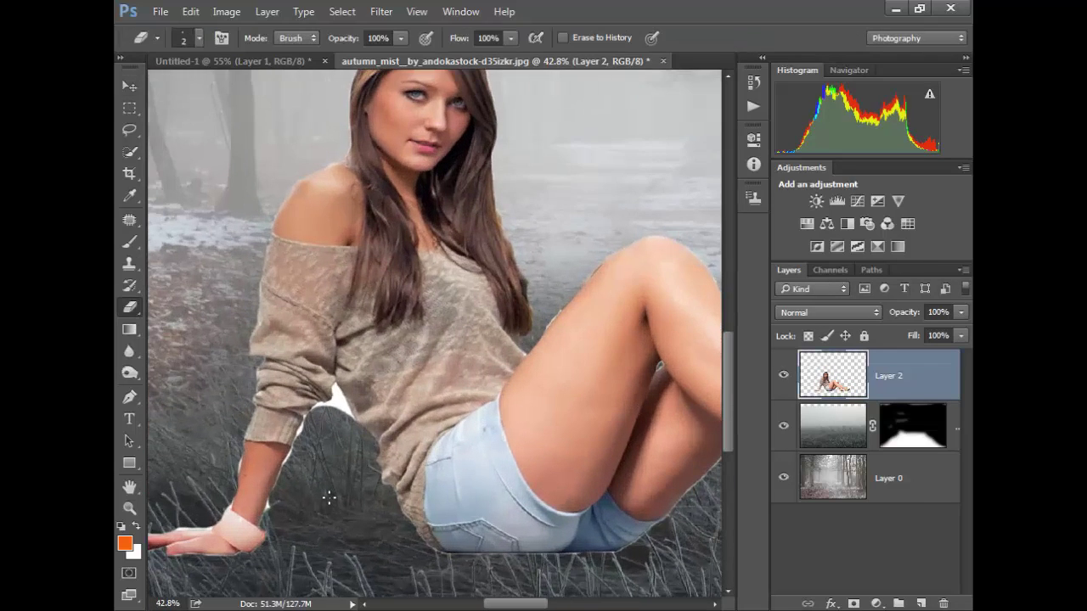
pyautogui.scroll(2, 277, 503)
pyautogui.press(']')
pyautogui.press(']')
pyautogui.press(']')
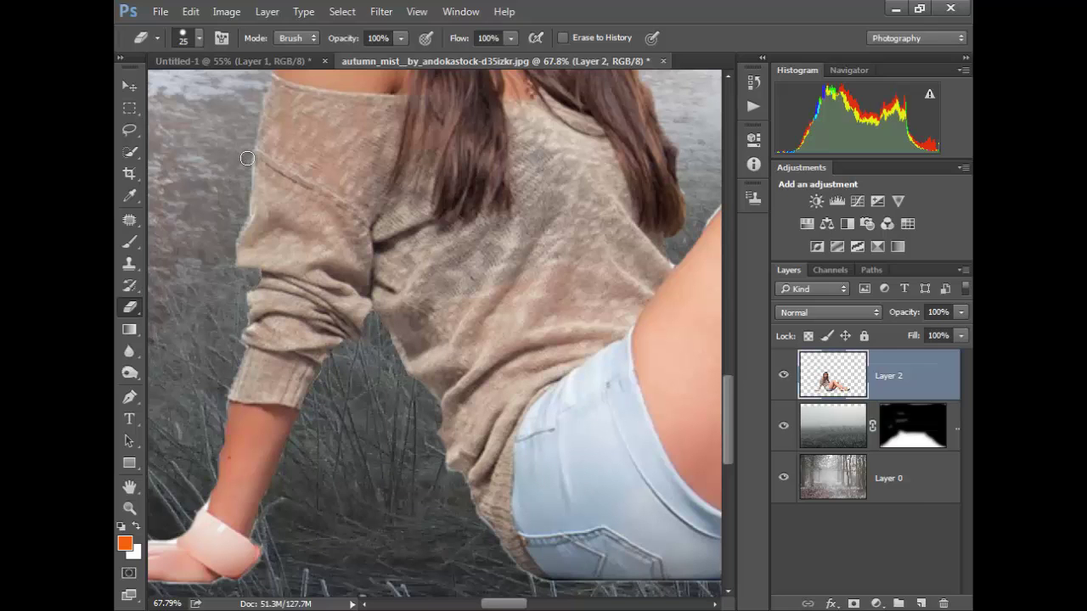
pyautogui.scroll(-1, 231, 227)
pyautogui.hscroll(5, 526, 536)
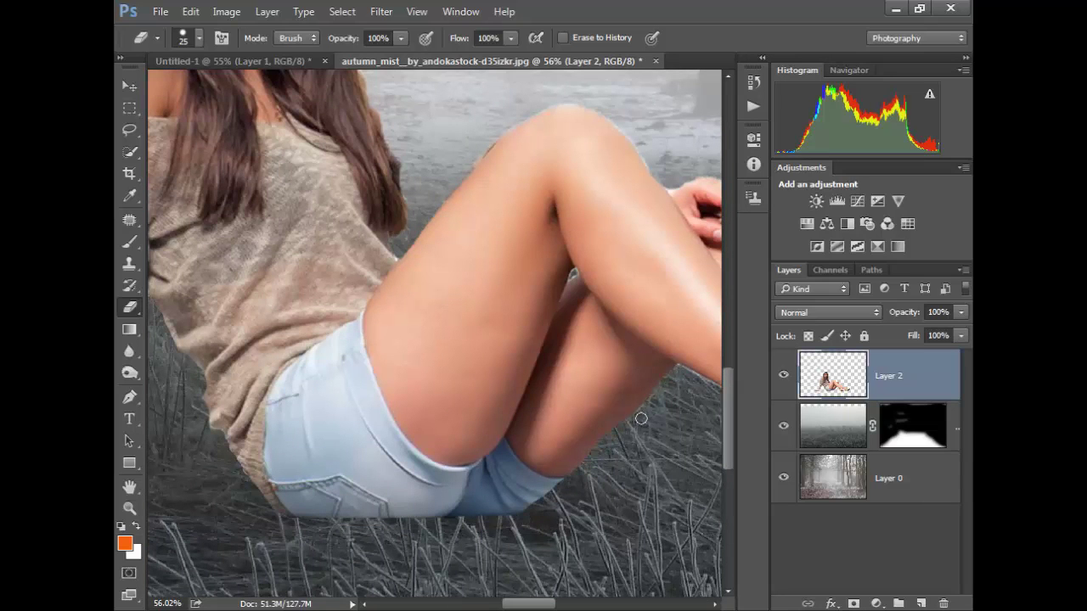
pyautogui.scroll(-3, 641, 419)
pyautogui.scroll(3, 418, 318)
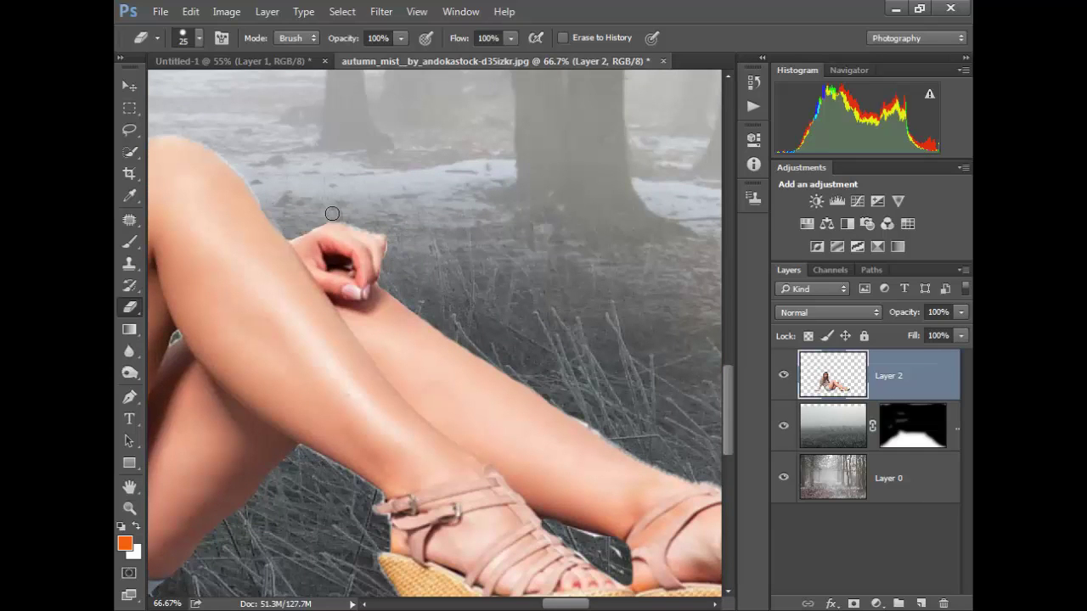
pyautogui.scroll(-4, 424, 272)
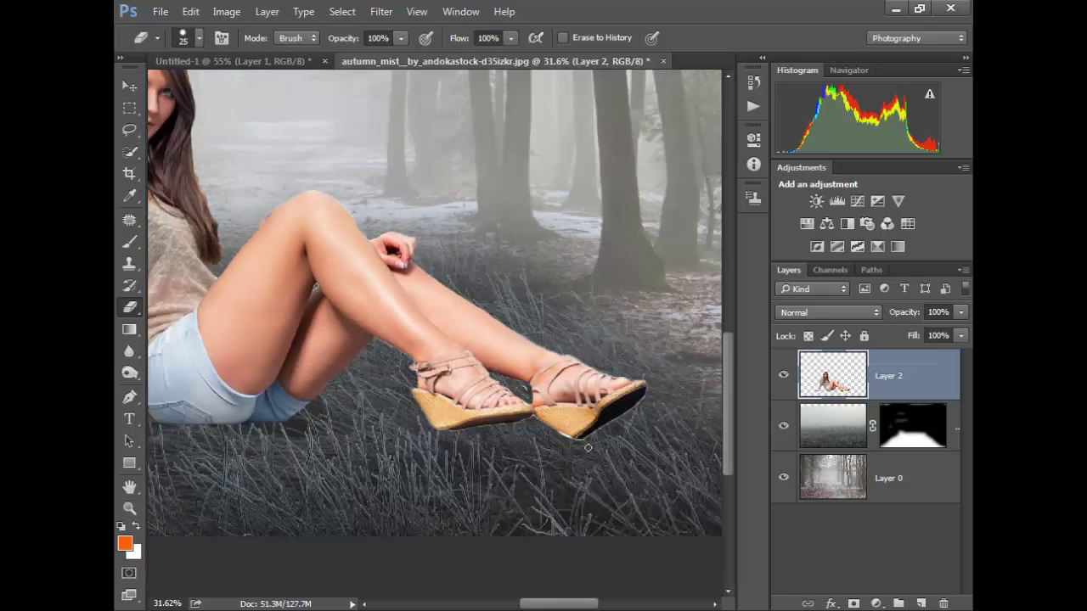
pyautogui.scroll(-3, 500, 427)
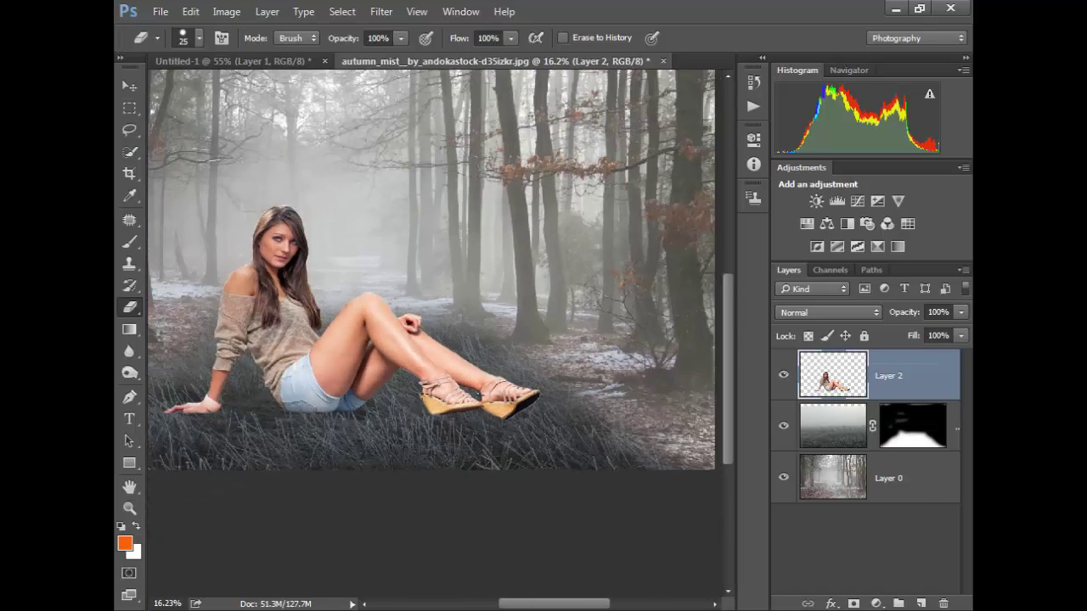
pyautogui.scroll(-1, 500, 427)
pyautogui.scroll(-1, 500, 426)
pyautogui.click(129, 374)
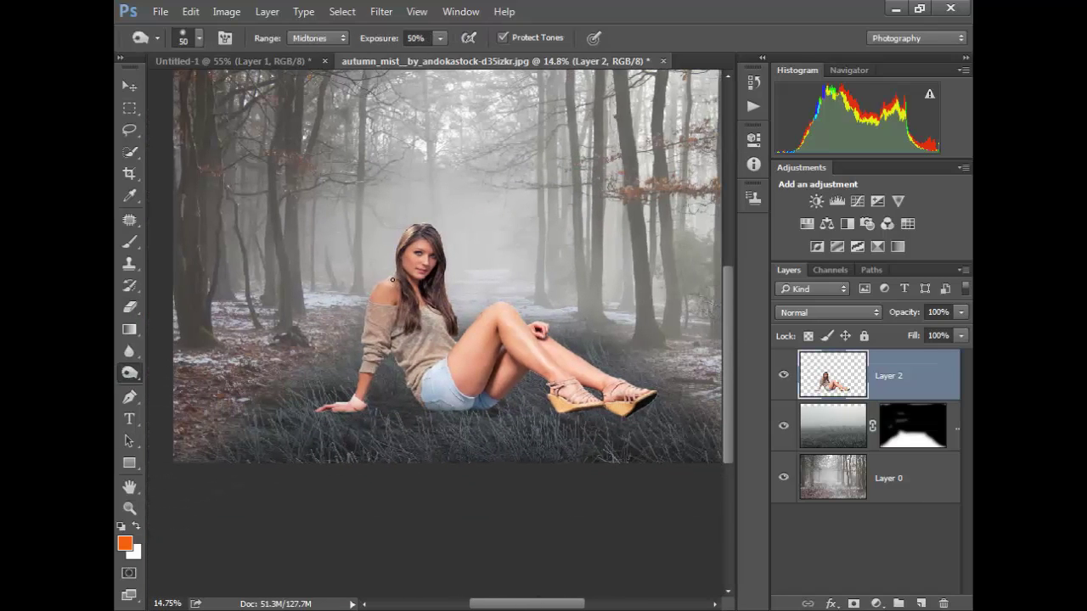
# - Lighten the woman's thigh and leg with the Dodge tool
pyautogui.moveTo(477, 343); pyautogui.dragTo(461, 400)
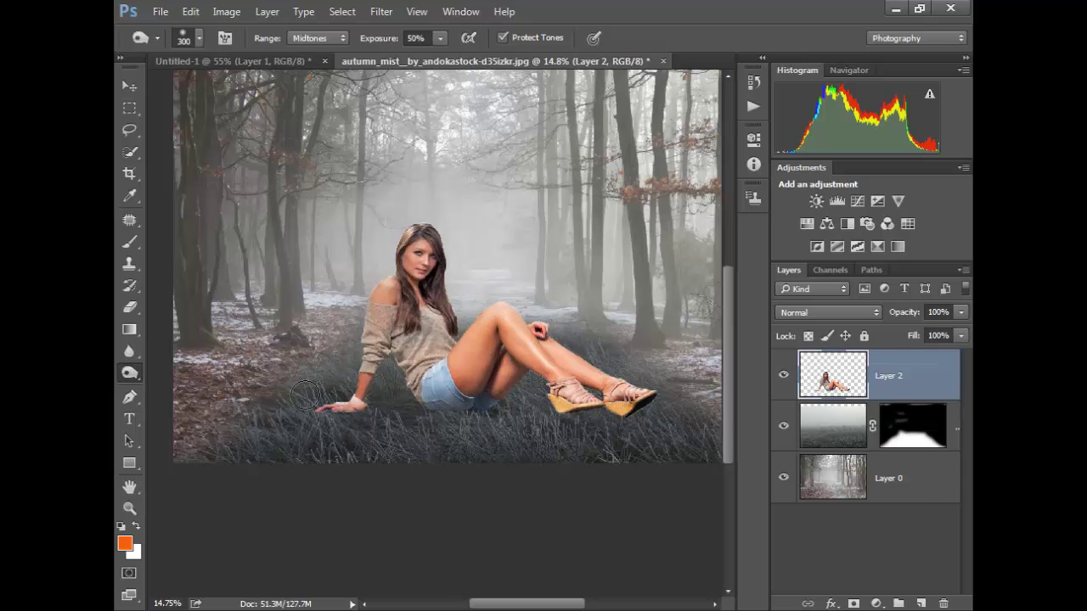
pyautogui.scroll(1, 305, 394)
pyautogui.scroll(1, 283, 364)
pyautogui.scroll(2, 263, 358)
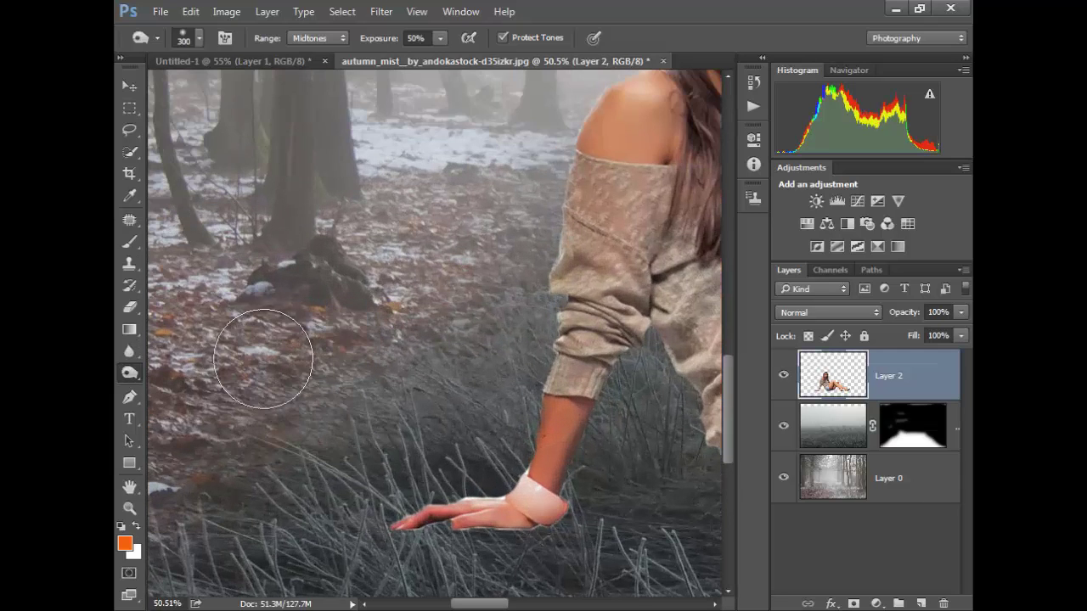
# - Erase stray pixels along the woman's arm edge
pyautogui.press('e')
pyautogui.scroll(2, 461, 421)
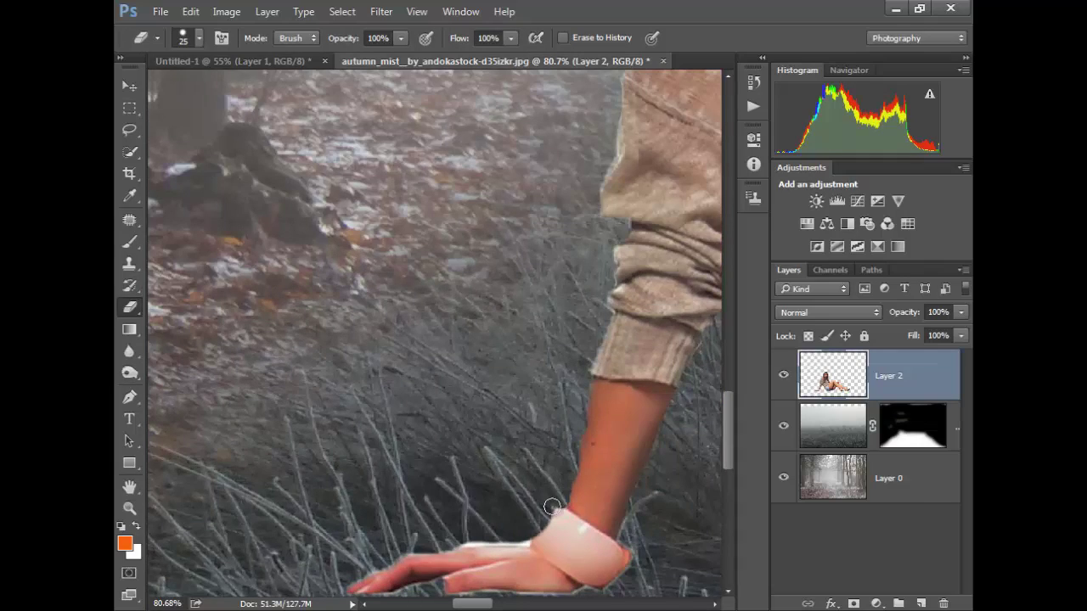
pyautogui.scroll(-1, 550, 509)
pyautogui.scroll(-2, 535, 484)
pyautogui.scroll(-2, 522, 459)
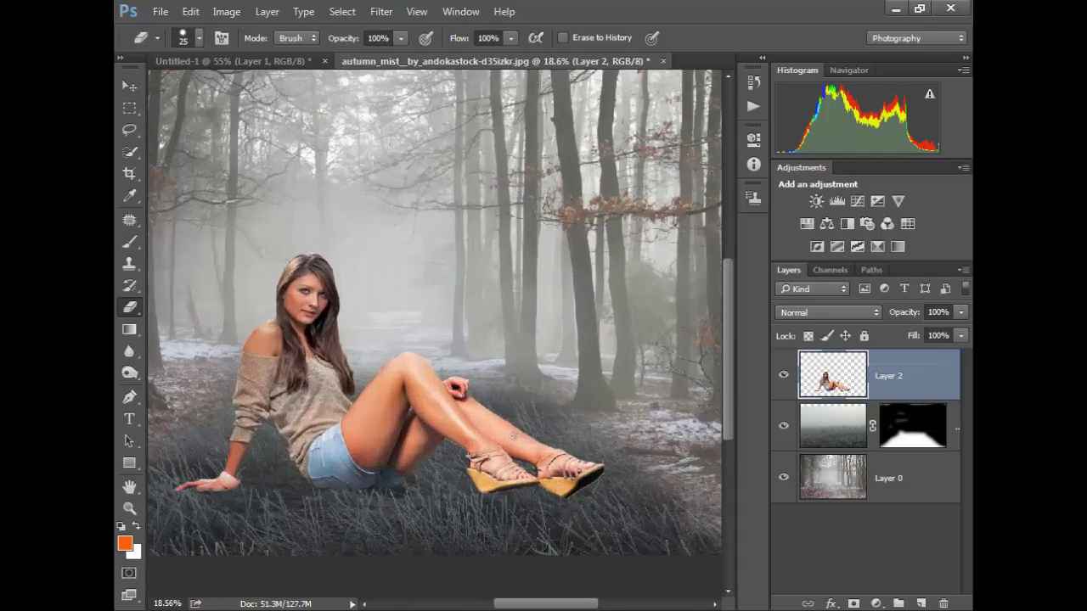
pyautogui.scroll(-1, 514, 435)
pyautogui.scroll(-1, 513, 435)
pyautogui.scroll(2, 551, 462)
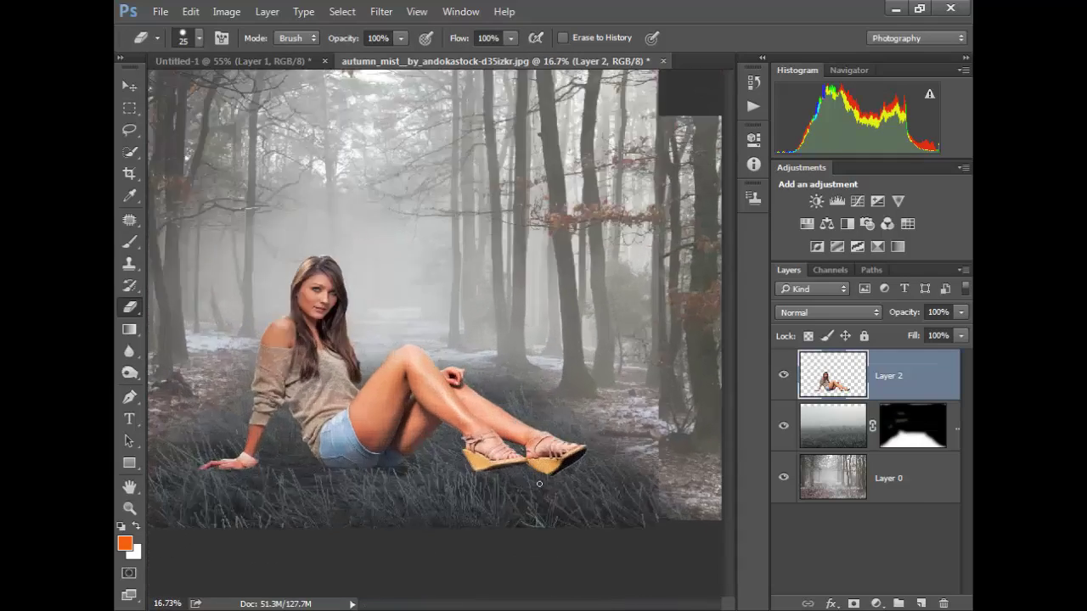
pyautogui.scroll(4, 574, 395)
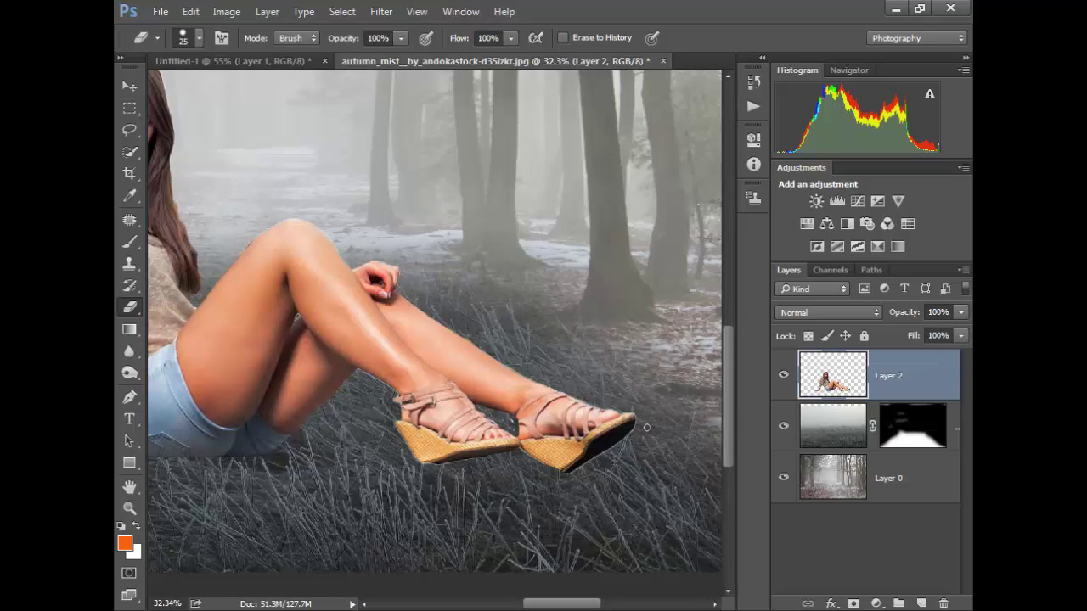
# - Darken the near leg's shin and ankle with the Burn tool
pyautogui.press('o')
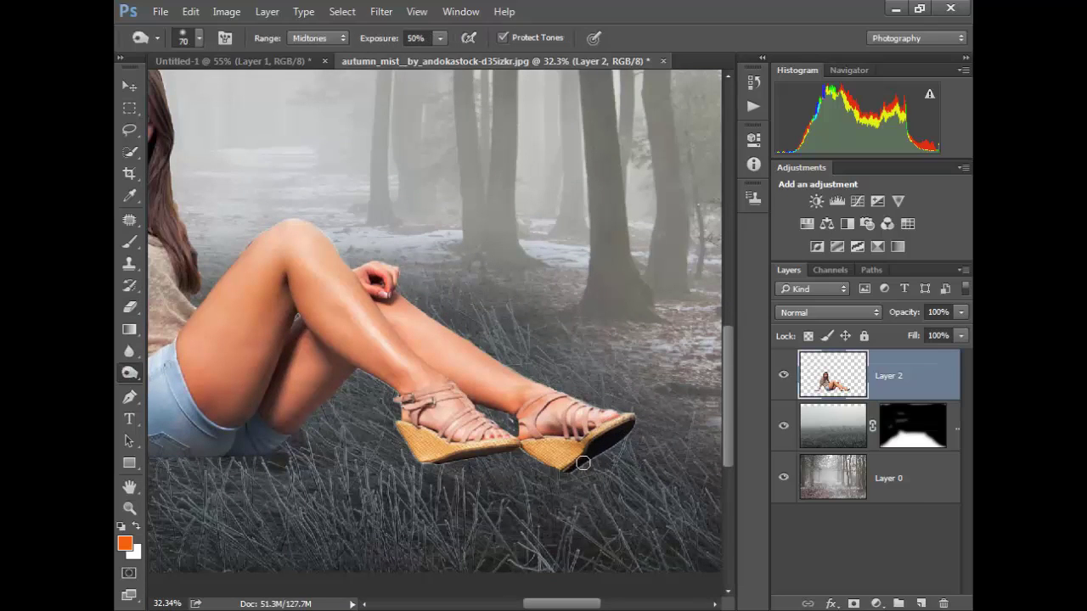
pyautogui.moveTo(354, 372); pyautogui.dragTo(425, 409)
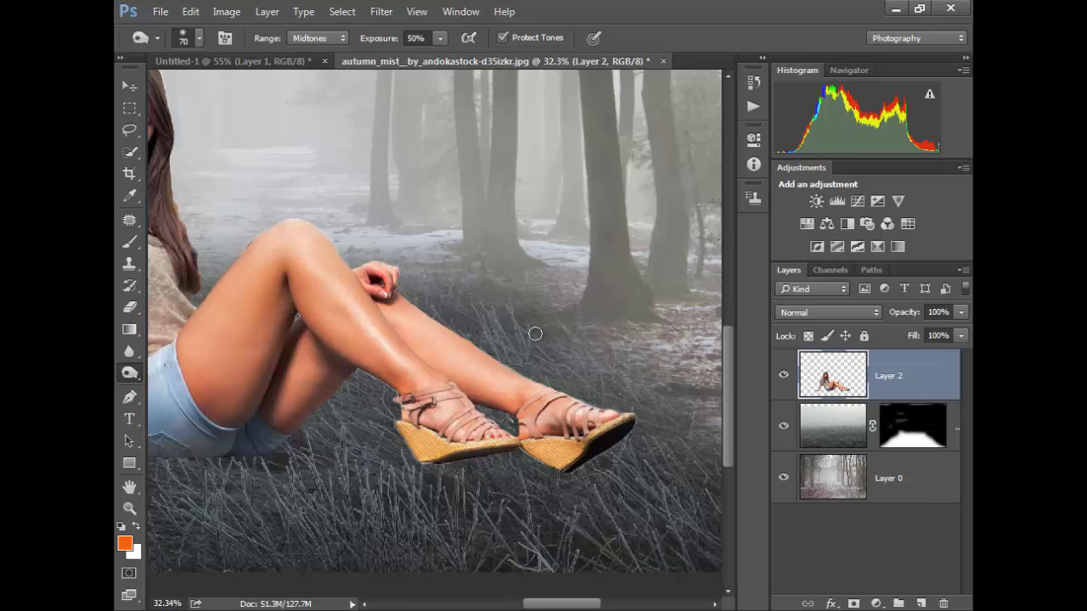
pyautogui.scroll(-2, 534, 334)
pyautogui.scroll(-2, 535, 333)
pyautogui.scroll(1, 535, 334)
# - Add a new layer and paint a soft black dab on it
pyautogui.click(920, 603)
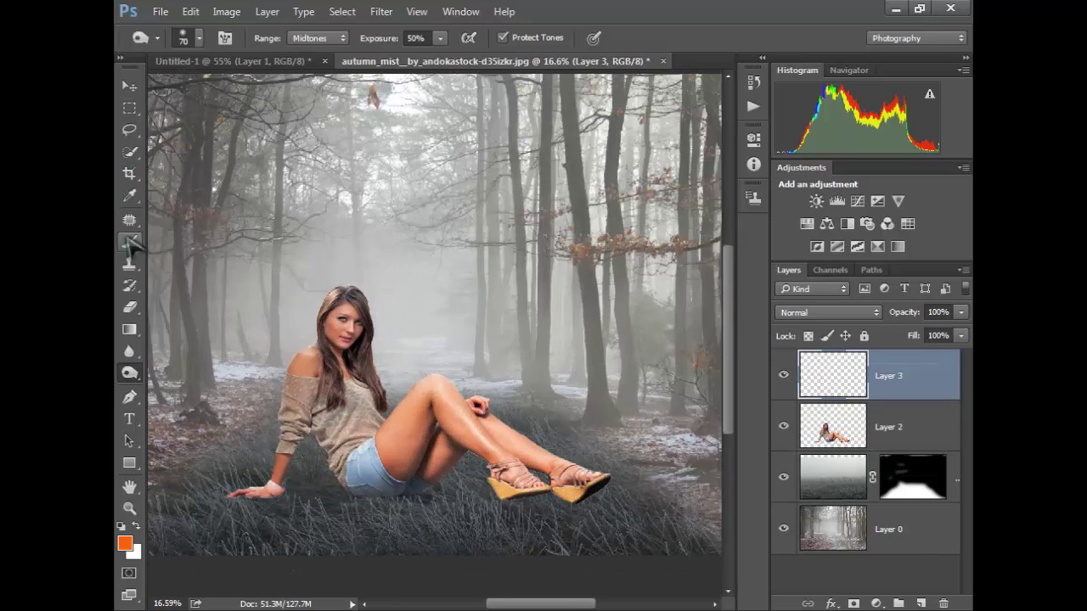
pyautogui.click(130, 242)
pyautogui.click(256, 489)
pyautogui.hotkey('ctrl', 'z')
pyautogui.click(125, 543)
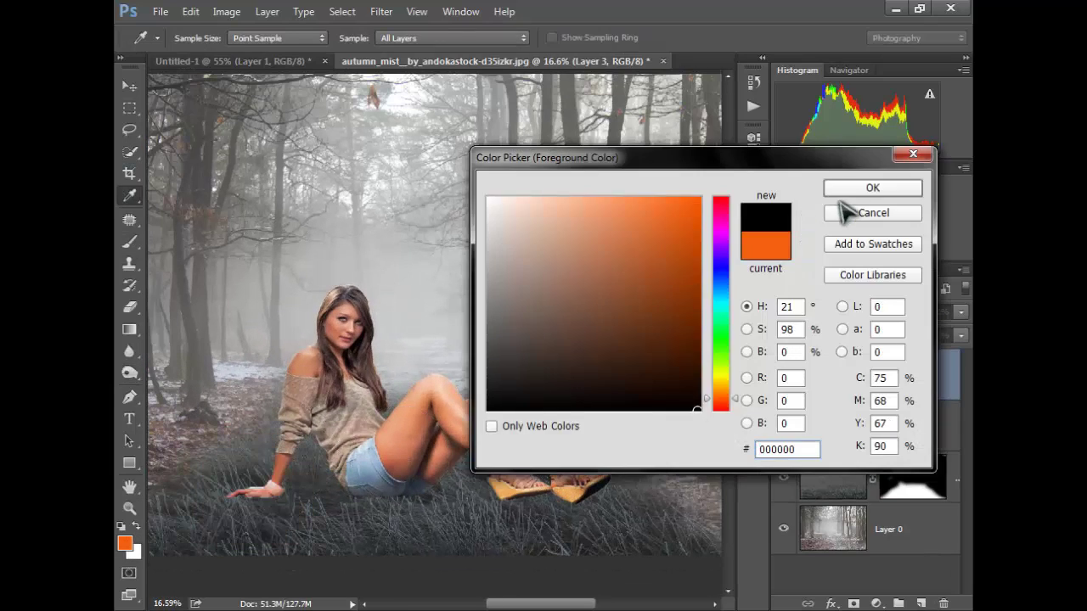
pyautogui.click(838, 187)
pyautogui.click(239, 459)
# - Squash the dab into a wide flat shadow under the woman, move it below her, and Gaussian-blur it
pyautogui.hotkey('ctrl', 't')
pyautogui.moveTo(239, 363); pyautogui.dragTo(239, 466)
pyautogui.moveTo(342, 492); pyautogui.dragTo(468, 493)
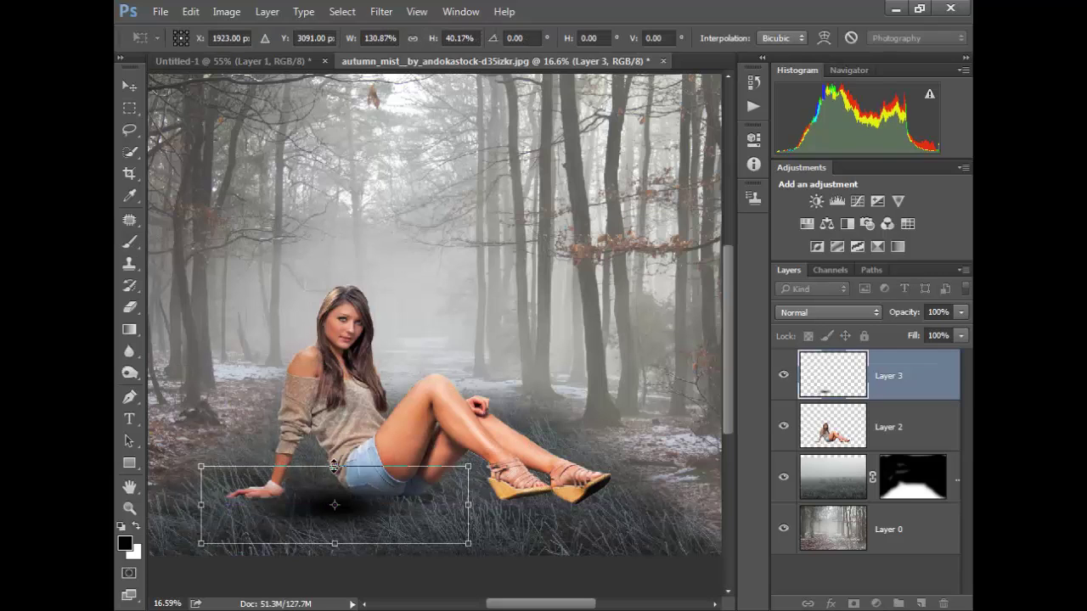
pyautogui.moveTo(315, 488)
pyautogui.mouseDown()
pyautogui.moveTo(337, 495)
pyautogui.moveTo(371, 482)
pyautogui.mouseUp()
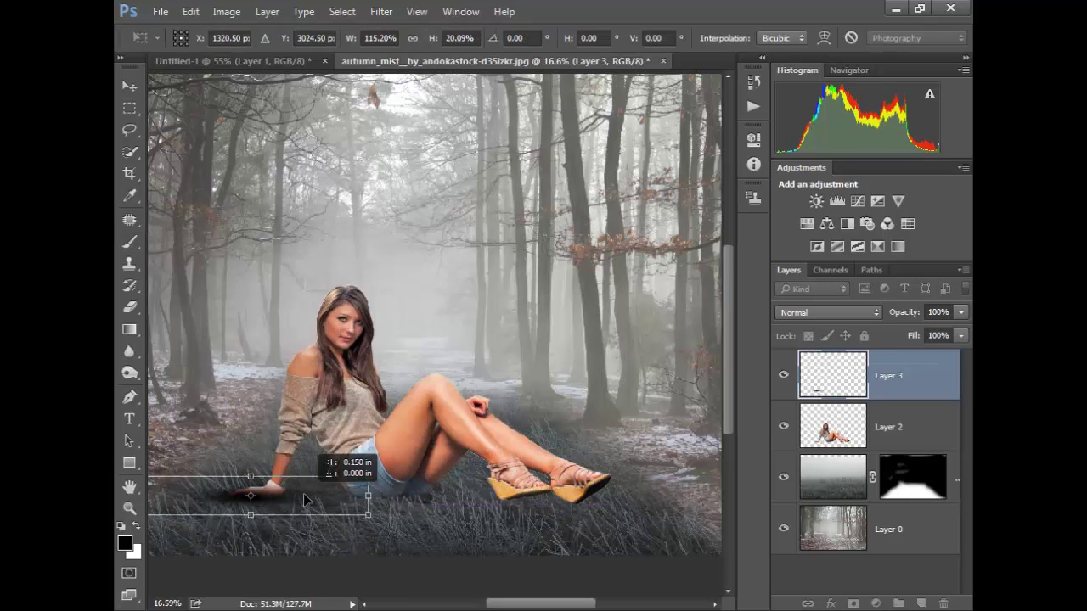
pyautogui.press('Return')
pyautogui.press('b')
pyautogui.hotkey('ctrl', '[')
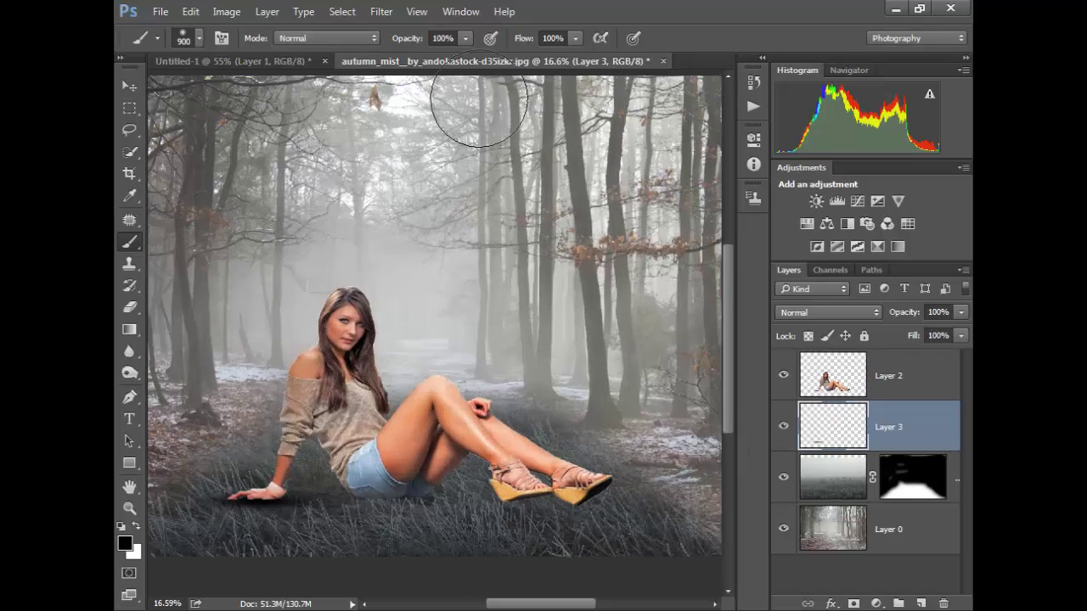
pyautogui.click(381, 11)
pyautogui.click(643, 240)
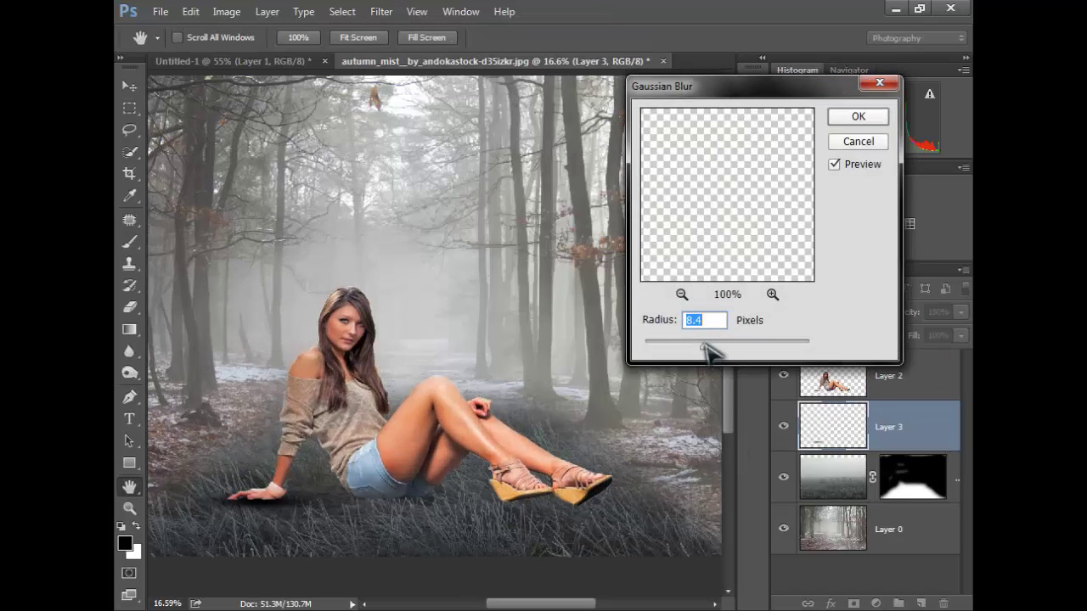
pyautogui.click(858, 116)
# - Zoom in on the woman's edges with the Eraser ready
pyautogui.hotkey('alt', ']')
pyautogui.press('e')
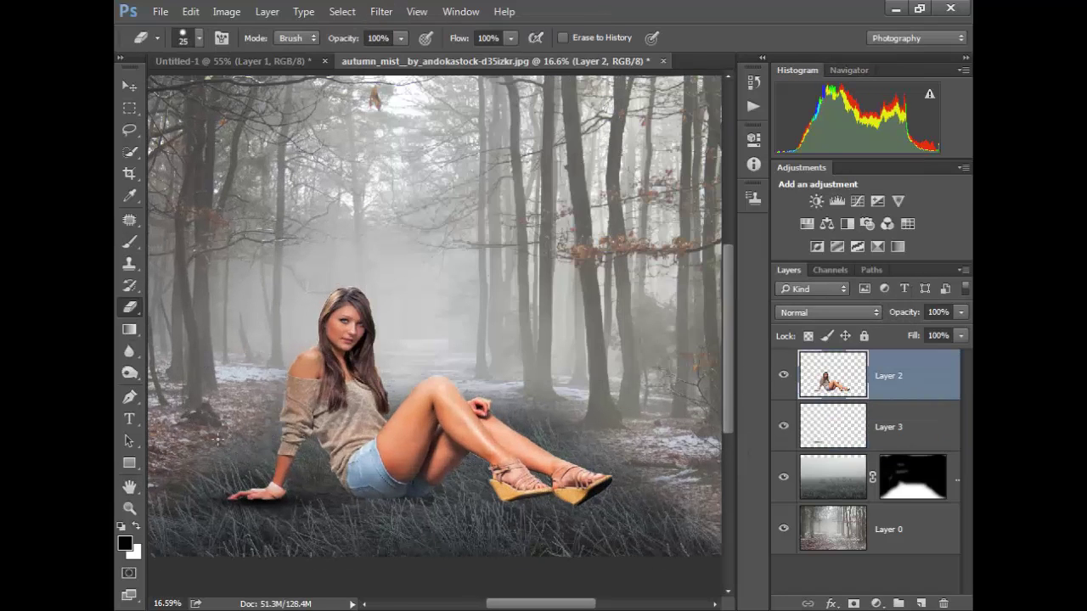
pyautogui.scroll(3, 225, 433)
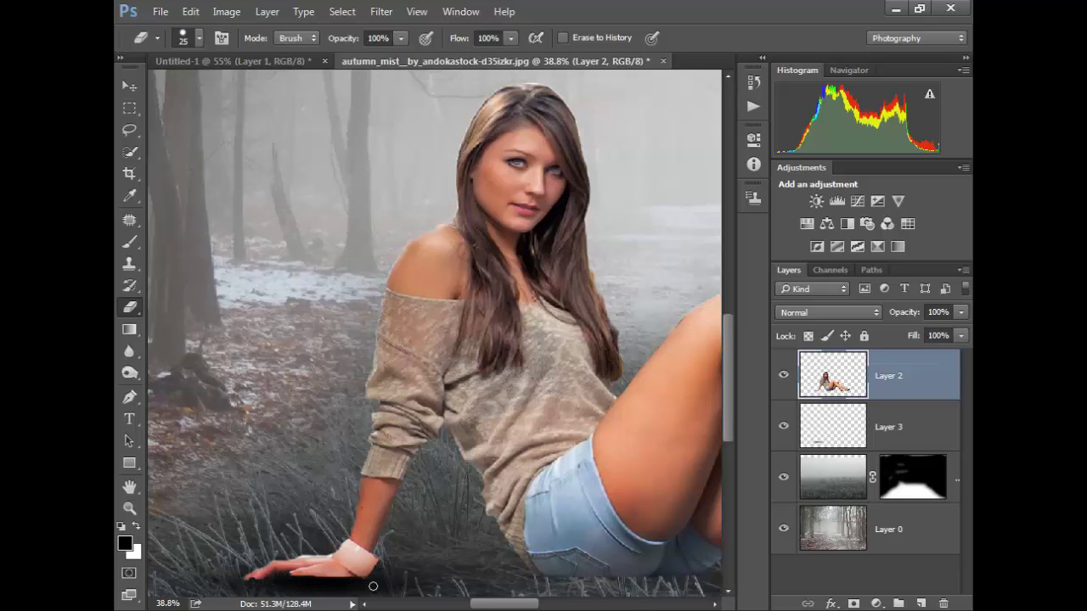
pyautogui.scroll(-2, 373, 586)
pyautogui.scroll(-1, 372, 586)
# - On a new layer beneath the woman, paint black and transform it into a flat shadow under her
pyautogui.click(920, 604)
pyautogui.moveTo(836, 427); pyautogui.dragTo(836, 456)
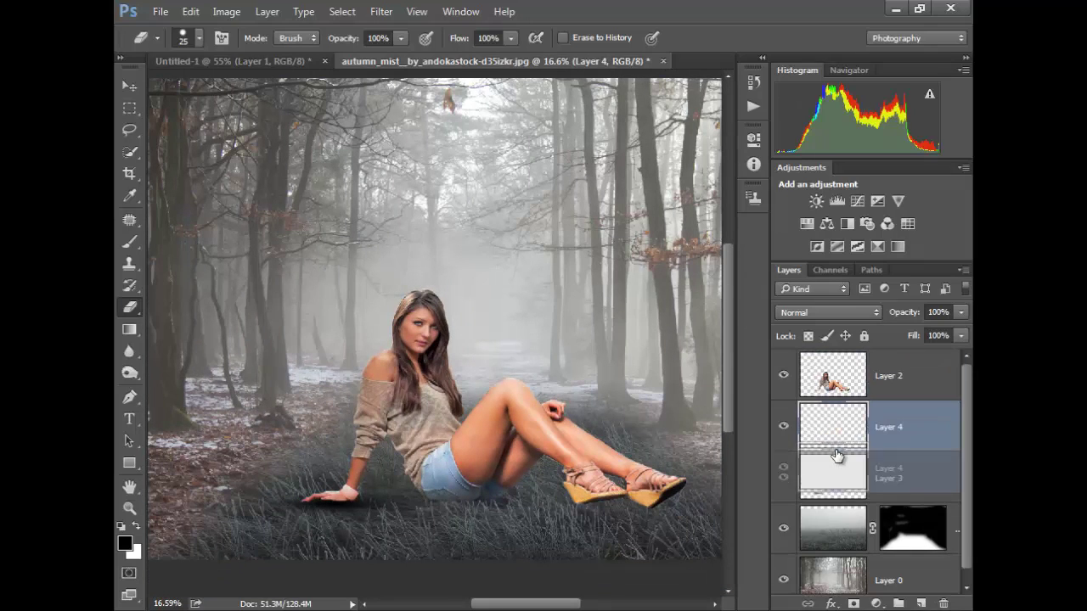
pyautogui.press('b')
pyautogui.click(506, 493)
pyautogui.hotkey('ctrl', 't')
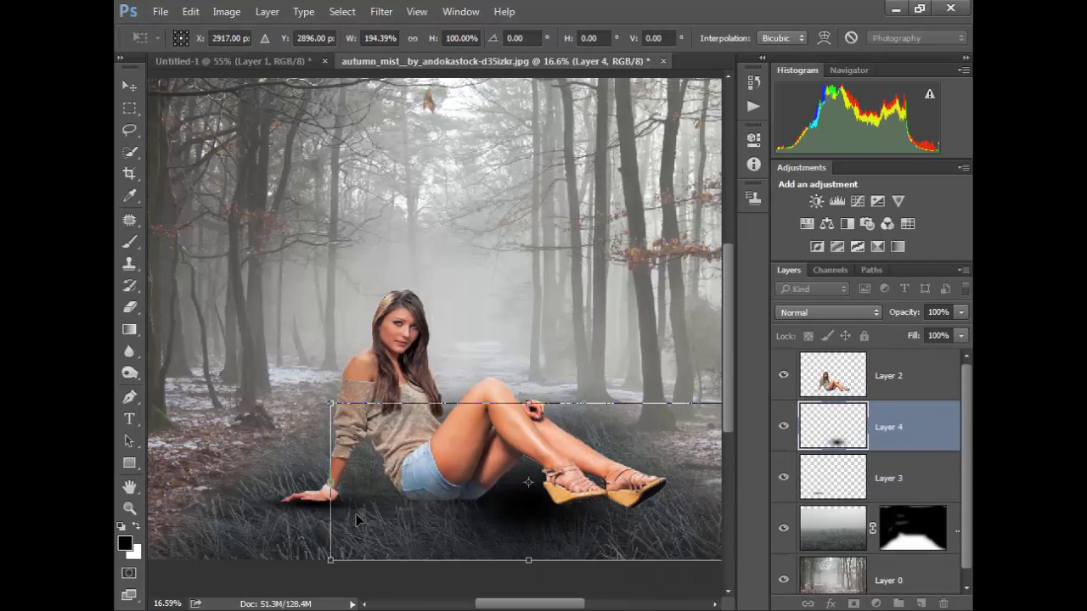
pyautogui.moveTo(359, 514); pyautogui.dragTo(194, 473)
pyautogui.moveTo(498, 512); pyautogui.dragTo(489, 494)
pyautogui.moveTo(188, 486); pyautogui.dragTo(270, 486)
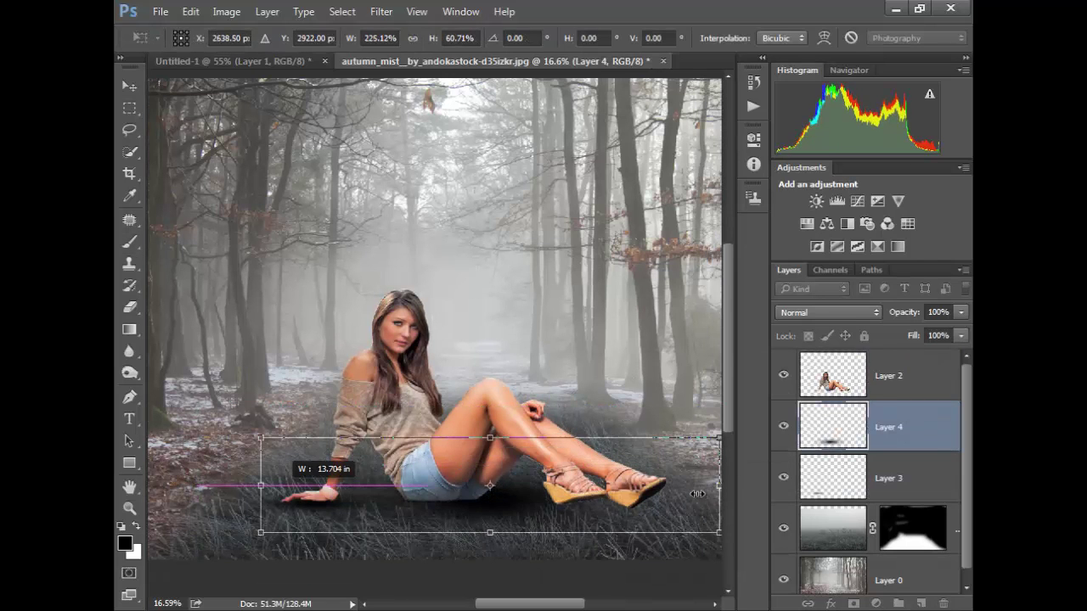
pyautogui.moveTo(720, 485); pyautogui.dragTo(625, 486)
pyautogui.moveTo(450, 440); pyautogui.dragTo(450, 466)
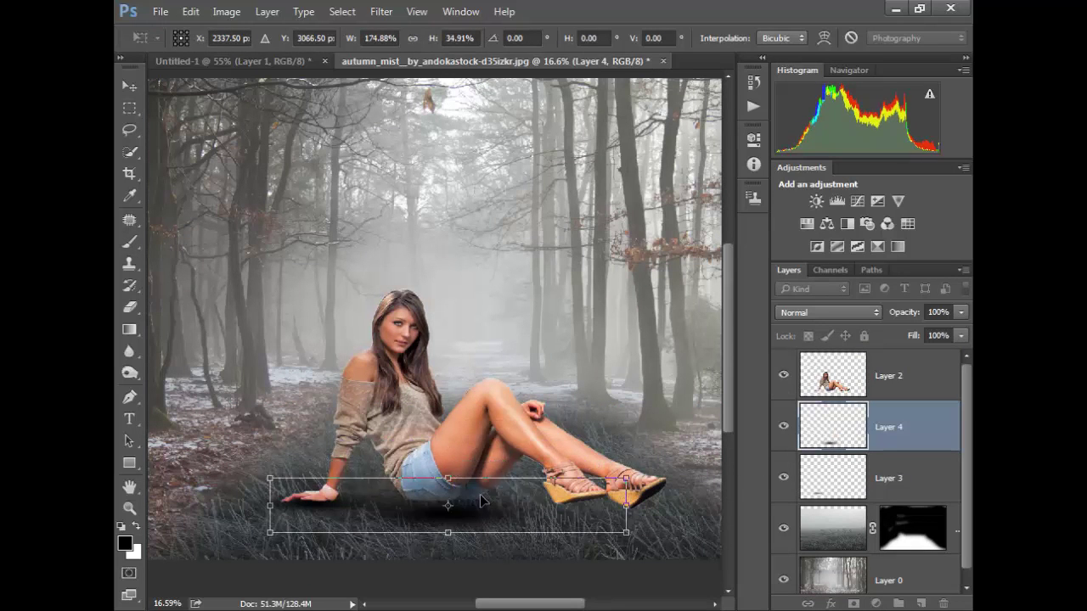
pyautogui.press('Return')
# - On another new layer, paint a dark stroke beneath her feet and shrink it to fit
pyautogui.press('b')
pyautogui.hotkey('ctrl', '0')
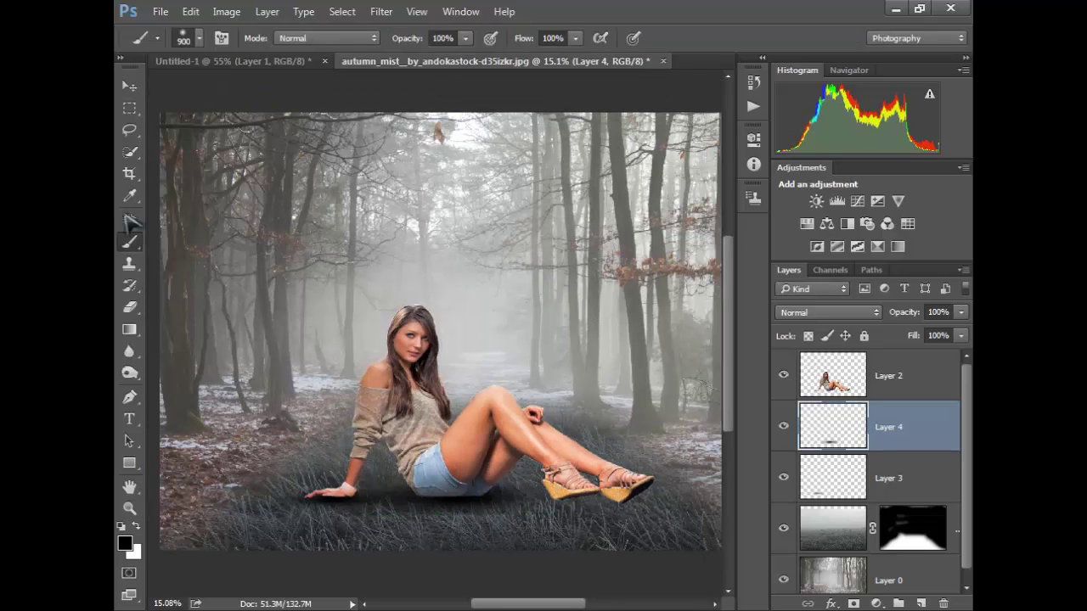
pyautogui.click(931, 604)
pyautogui.moveTo(498, 497); pyautogui.dragTo(622, 480)
pyautogui.hotkey('ctrl', 't')
pyautogui.scroll(-1, 623, 480)
pyautogui.hscroll(1, 622, 480)
pyautogui.moveTo(544, 539); pyautogui.dragTo(511, 507)
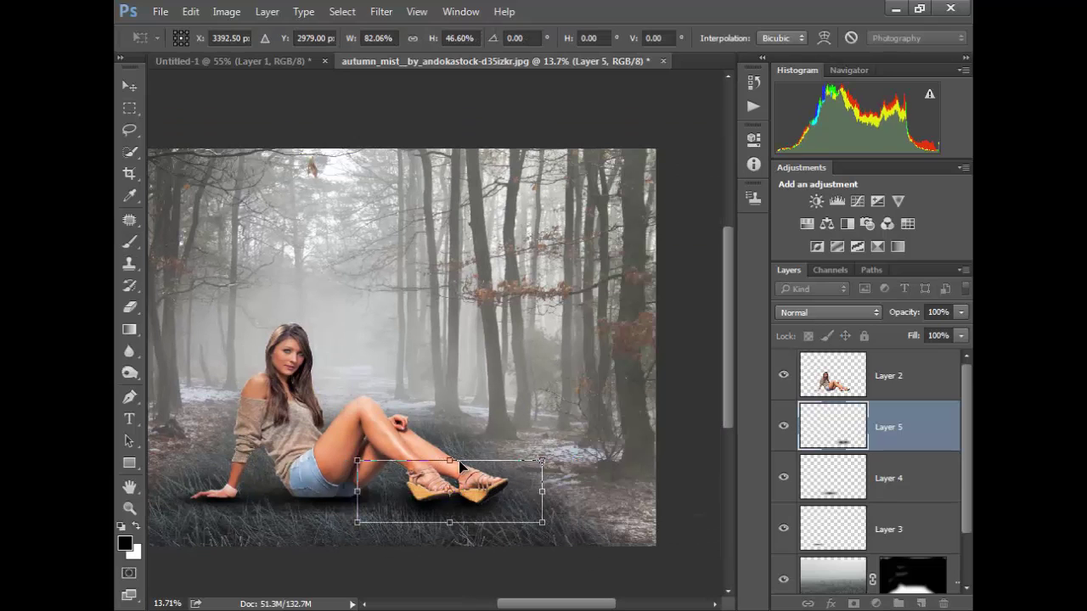
pyautogui.press('Return')
# - Gaussian-blur the feet shadow, then blur the first shadow with a lower radius
pyautogui.hotkey('ctrl', '0')
pyautogui.click(381, 11)
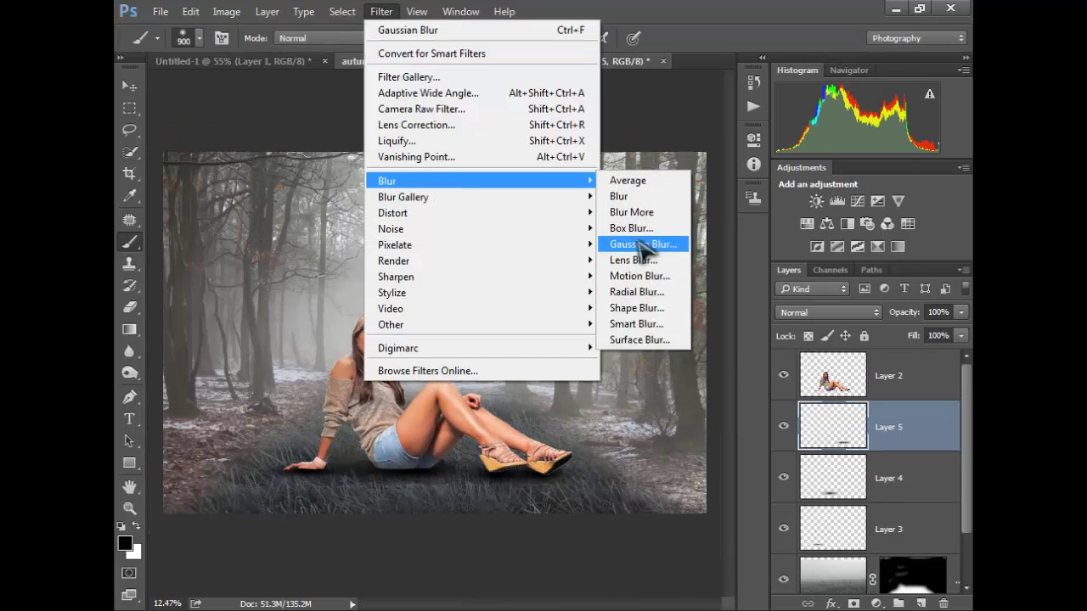
pyautogui.click(645, 243)
pyautogui.click(853, 116)
pyautogui.press('b')
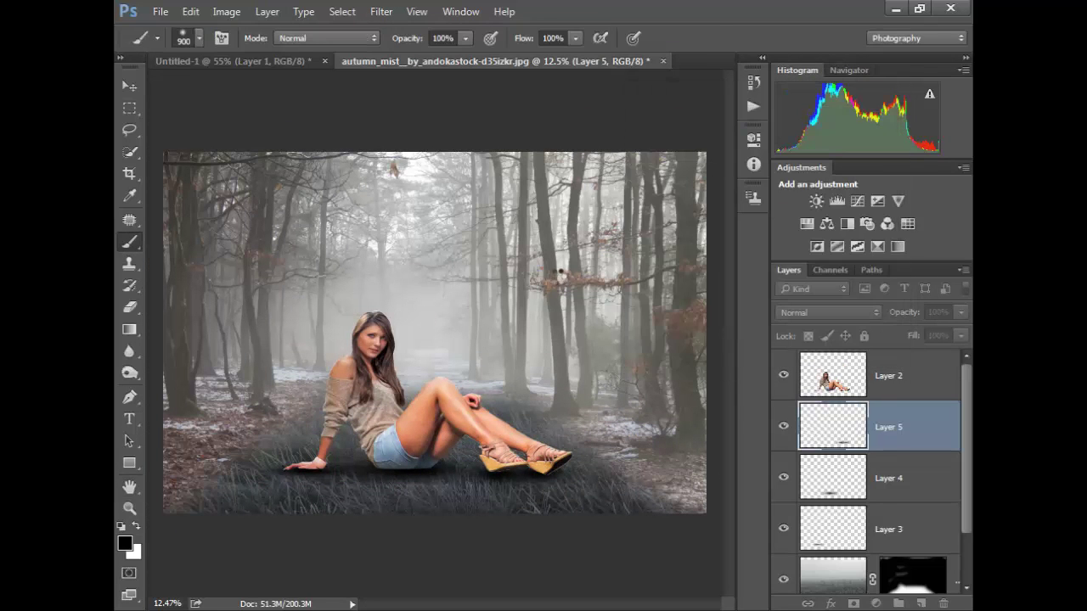
pyautogui.hotkey('alt', '[')
pyautogui.click(381, 11)
pyautogui.click(645, 243)
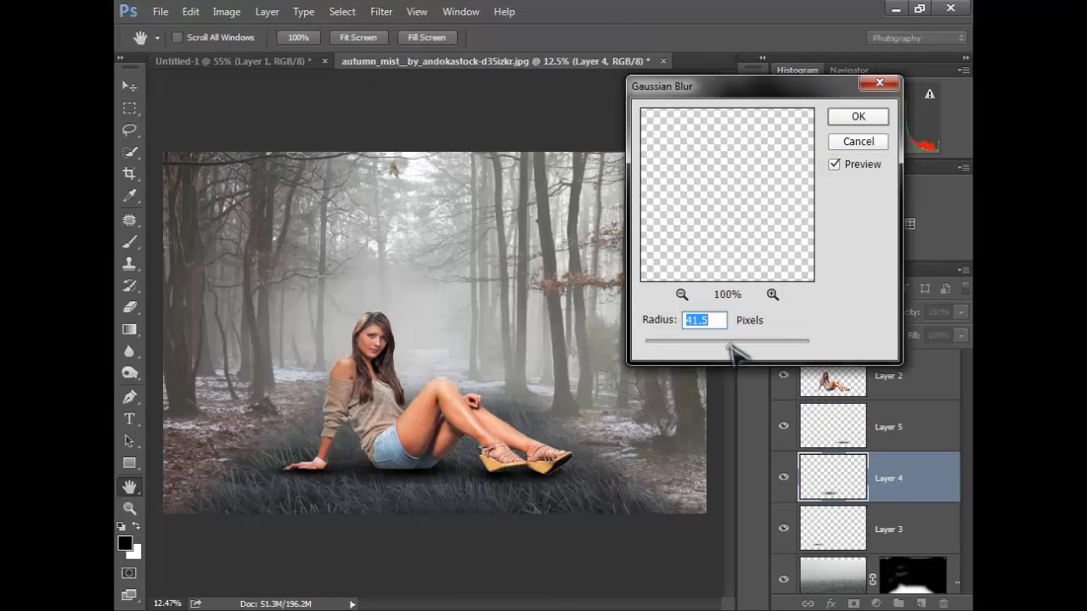
pyautogui.moveTo(730, 352); pyautogui.dragTo(709, 352)
pyautogui.press('Return')
# - Zoom in on the woman's legs and select her layer with the Eraser
pyautogui.press('b')
pyautogui.scroll(3, 521, 377)
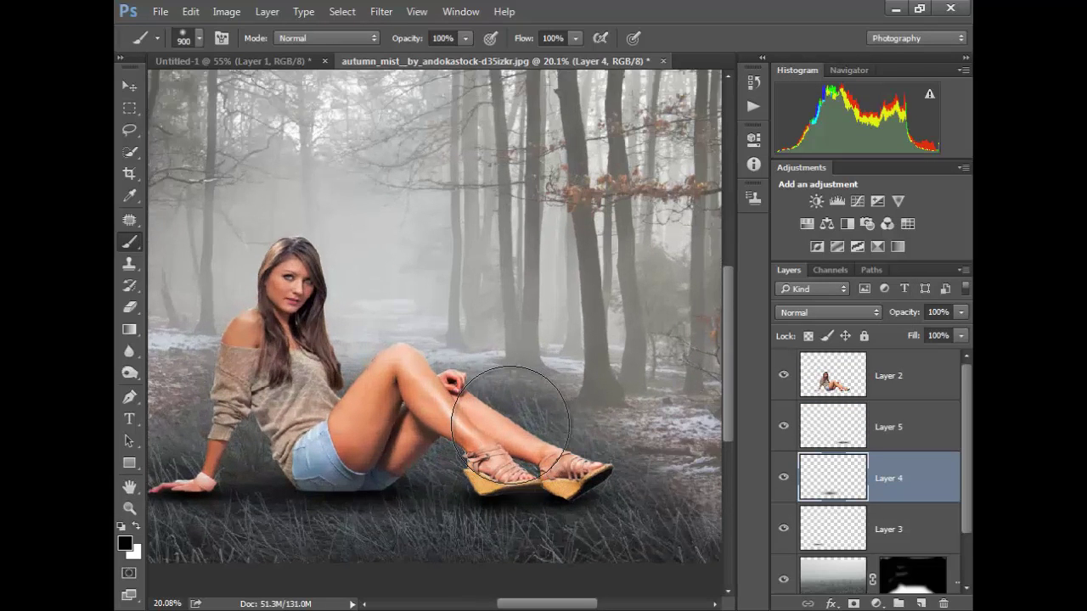
pyautogui.click(129, 307)
pyautogui.click(849, 375)
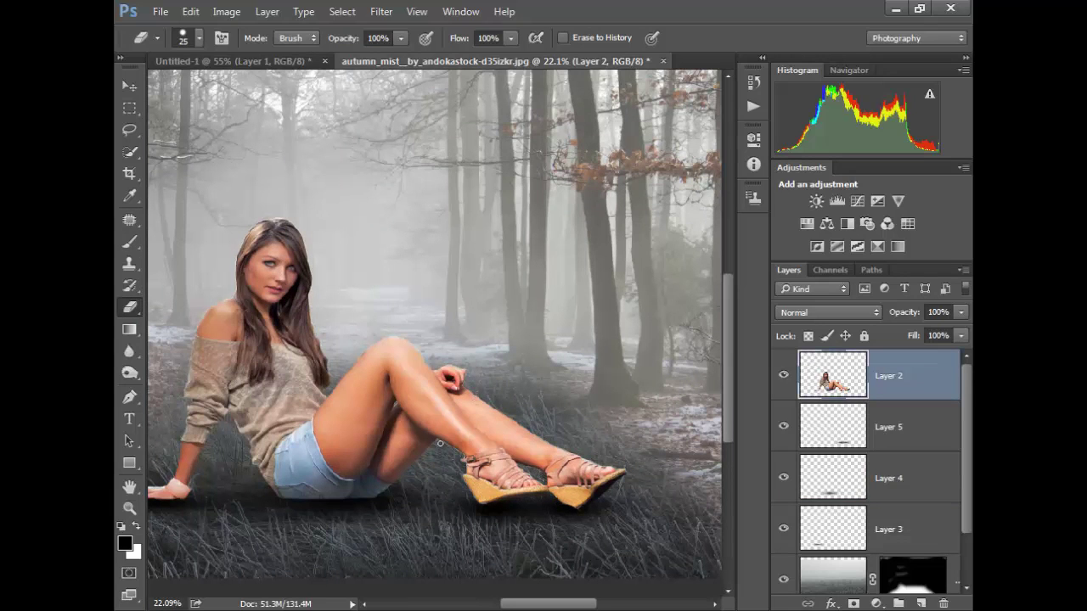
# - Apply Selective Color to the woman: Reds magenta +5 and black +22, Neutrals black +5
pyautogui.scroll(-2, 454, 451)
pyautogui.scroll(-1, 545, 365)
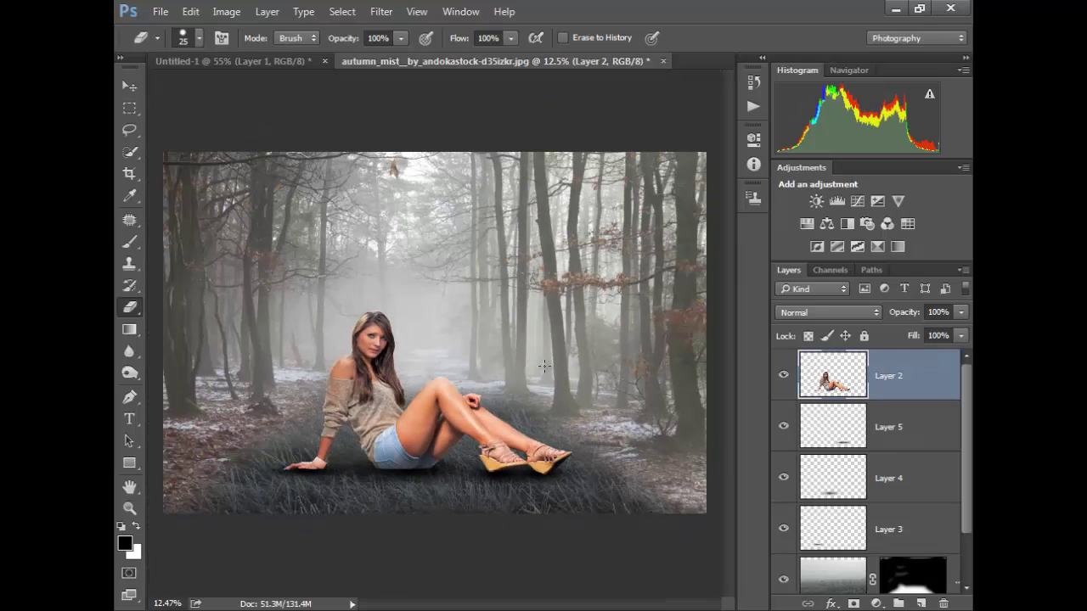
pyautogui.click(227, 11)
pyautogui.click(412, 308)
pyautogui.moveTo(766, 310); pyautogui.dragTo(784, 310)
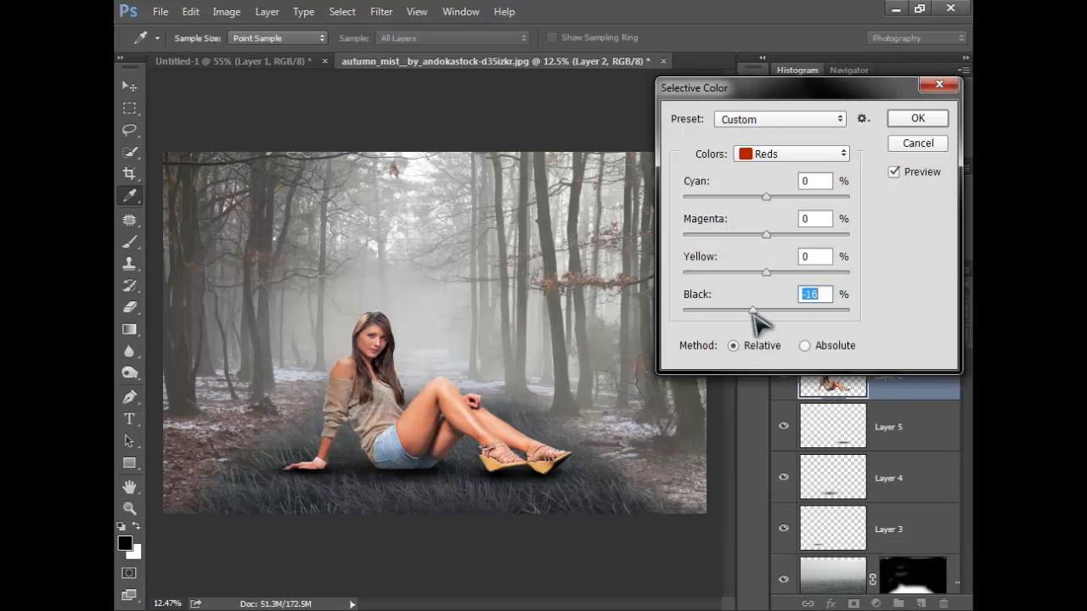
pyautogui.moveTo(746, 236); pyautogui.dragTo(759, 237)
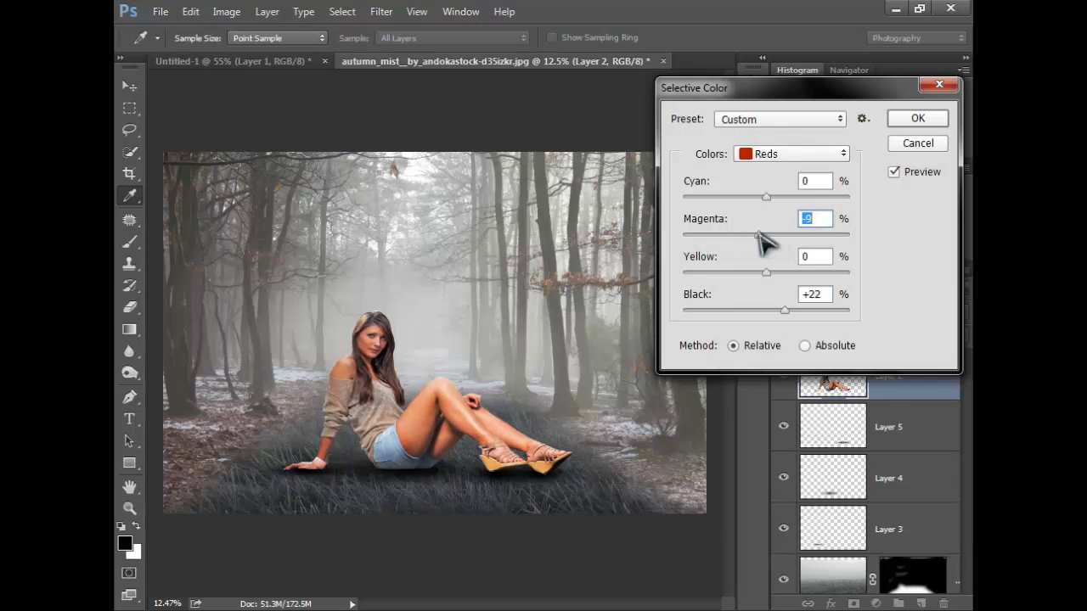
pyautogui.click(798, 154)
pyautogui.click(781, 280)
pyautogui.moveTo(765, 310); pyautogui.dragTo(765, 310)
pyautogui.click(798, 154)
pyautogui.click(781, 261)
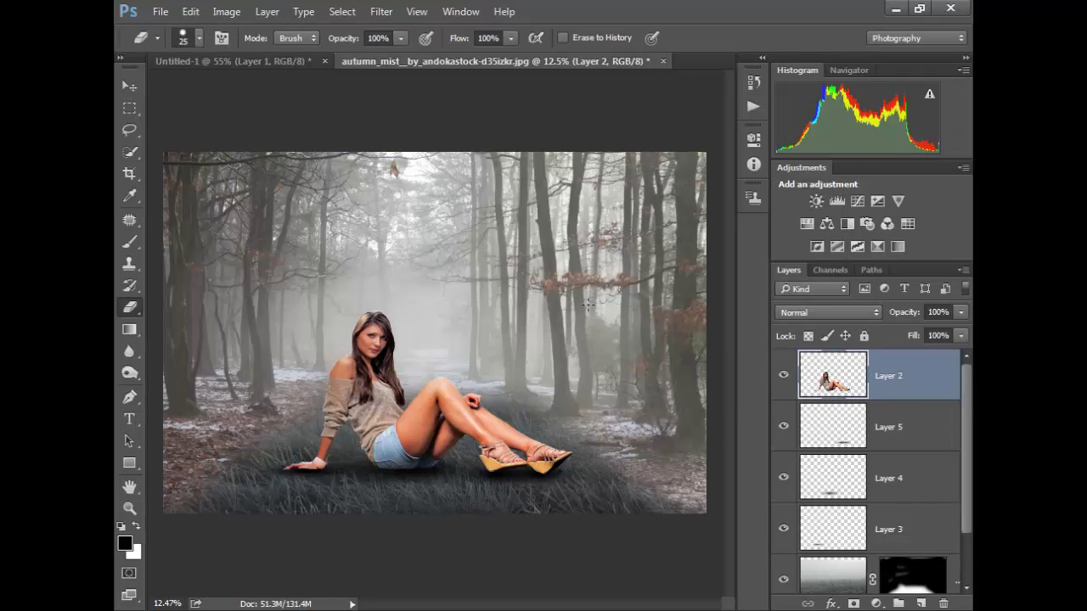
# - Load the mist layer's outline as a selection, deselect it, and select the first shadow layer
pyautogui.keyDown('ctrl'); pyautogui.click(832, 516); pyautogui.keyUp('ctrl')
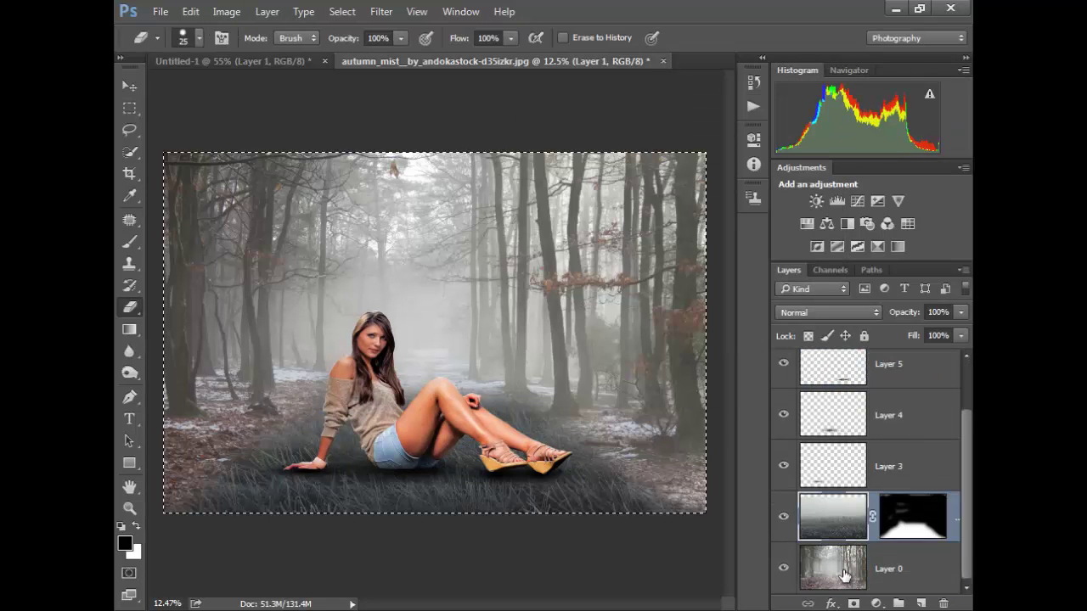
pyautogui.click(832, 516)
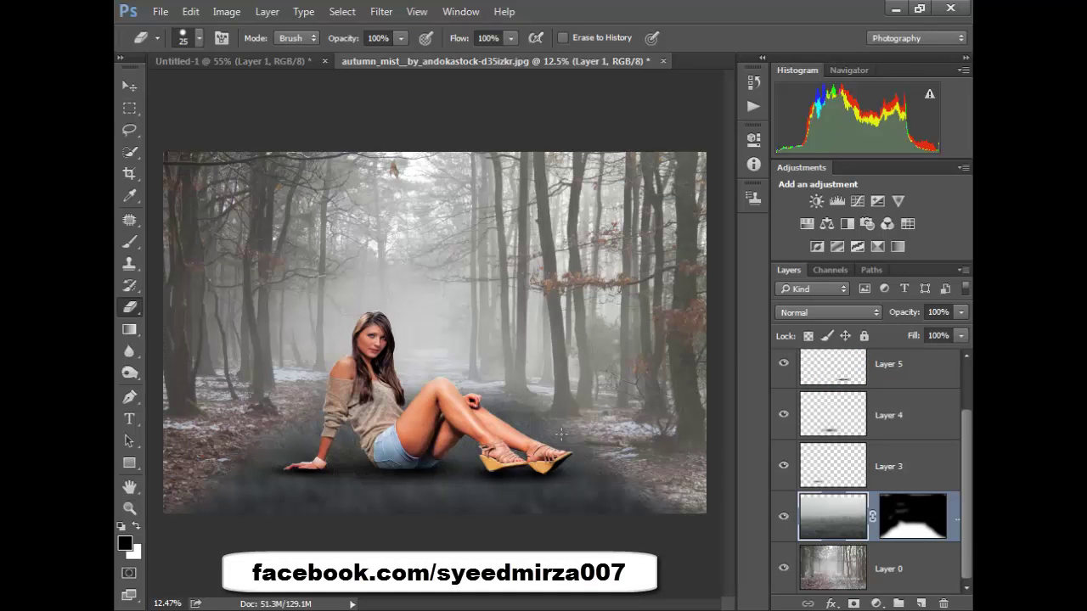
pyautogui.scroll(-1, 560, 432)
pyautogui.hotkey('ctrl', 'd')
pyautogui.click(888, 415)
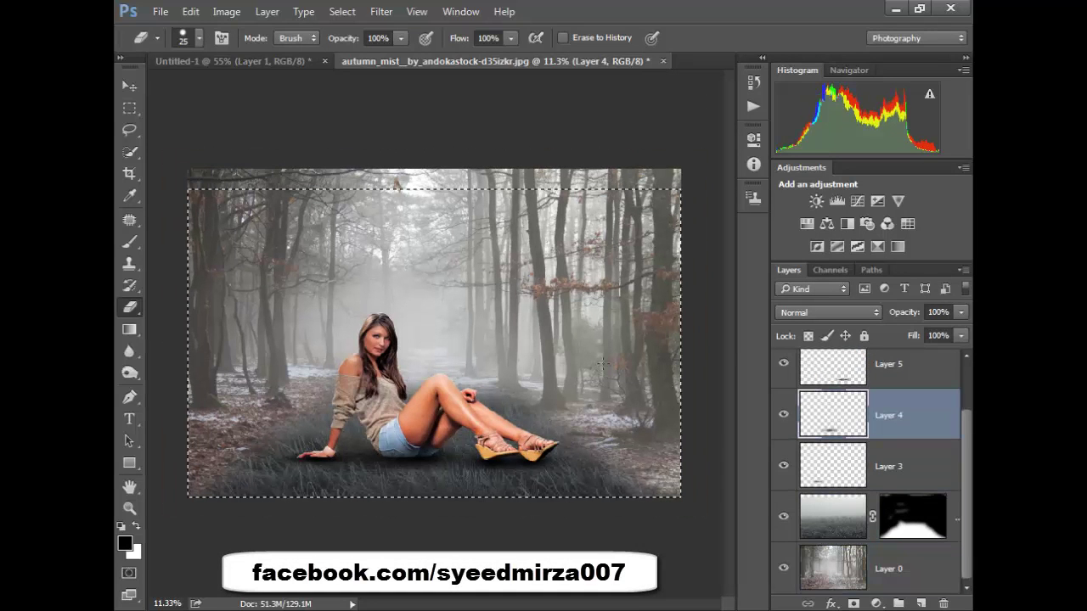
pyautogui.scroll(1, 480, 377)
pyautogui.scroll(2, 479, 377)
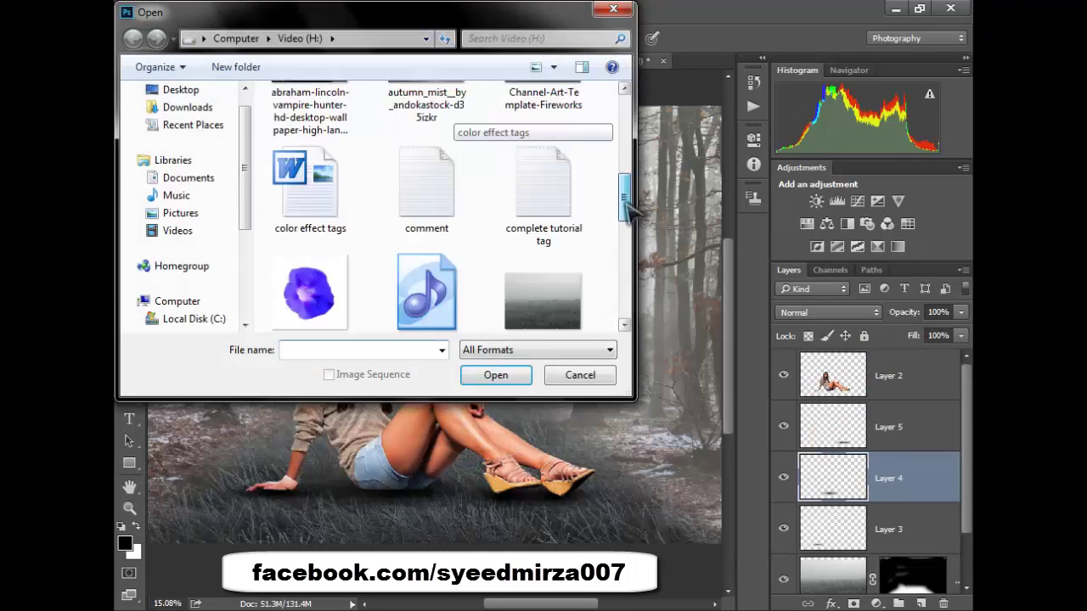
# - Open the silver_wings image and place the wing behind the woman's back
pyautogui.click(424, 158)
pyautogui.click(496, 374)
pyautogui.hotkey('ctrl', '+')
pyautogui.hotkey('ctrl', '+')
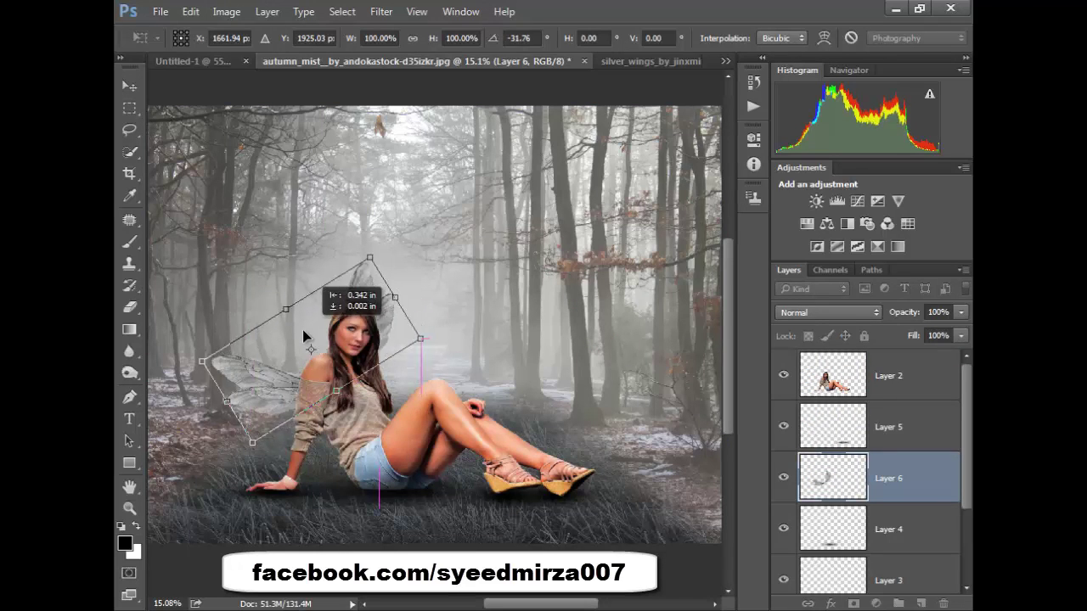
pyautogui.moveTo(304, 336); pyautogui.dragTo(307, 340)
# - Rotate and enlarge the wing, then warp it to curve along her shoulders
pyautogui.moveTo(382, 246); pyautogui.dragTo(327, 219)
pyautogui.moveTo(204, 375); pyautogui.dragTo(150, 358)
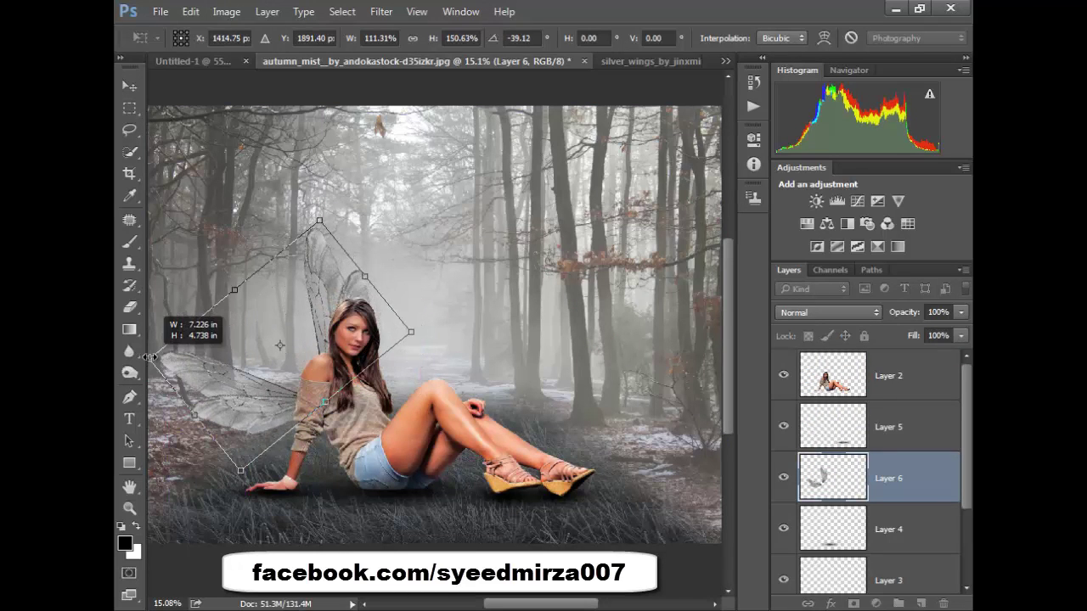
pyautogui.moveTo(307, 199); pyautogui.dragTo(327, 172)
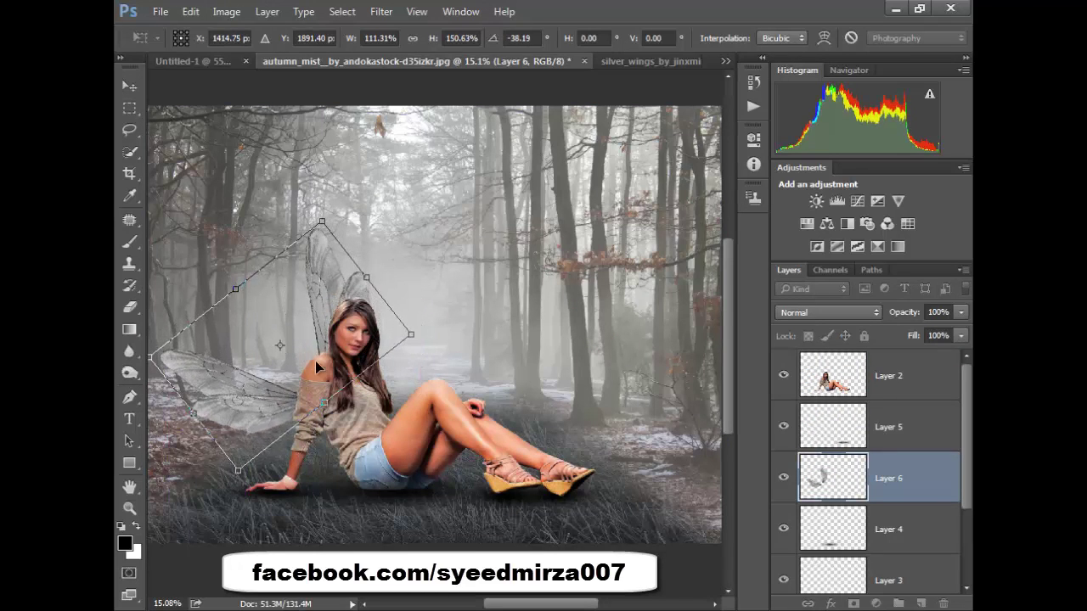
pyautogui.rightClick(322, 304)
pyautogui.click(359, 413)
pyautogui.moveTo(357, 382)
pyautogui.mouseDown()
pyautogui.moveTo(301, 416)
pyautogui.moveTo(327, 355)
pyautogui.mouseUp()
pyautogui.press('Return')
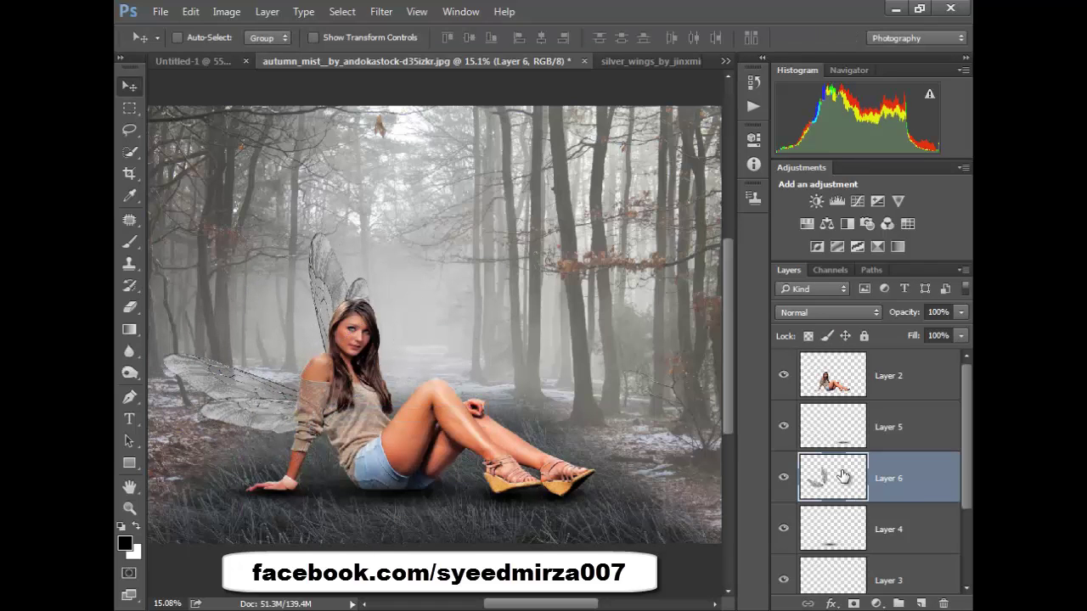
# - Try several blend modes on the wings, revert to Normal, and reselect Layer 6
pyautogui.click(828, 312)
pyautogui.click(806, 436)
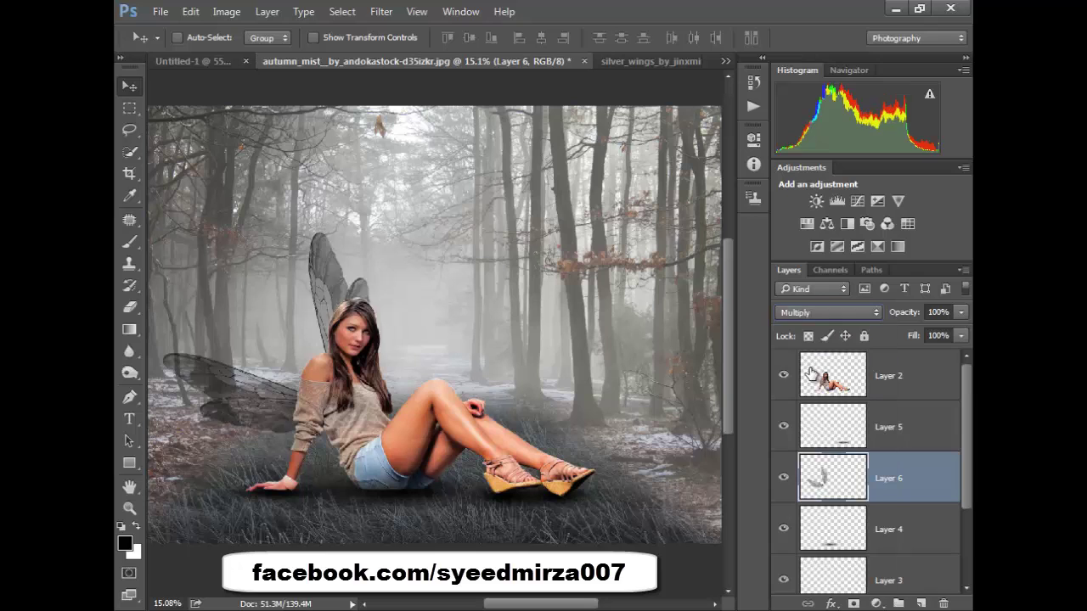
pyautogui.press('Up')
pyautogui.press('Up')
pyautogui.press('Up')
pyautogui.press('Up')
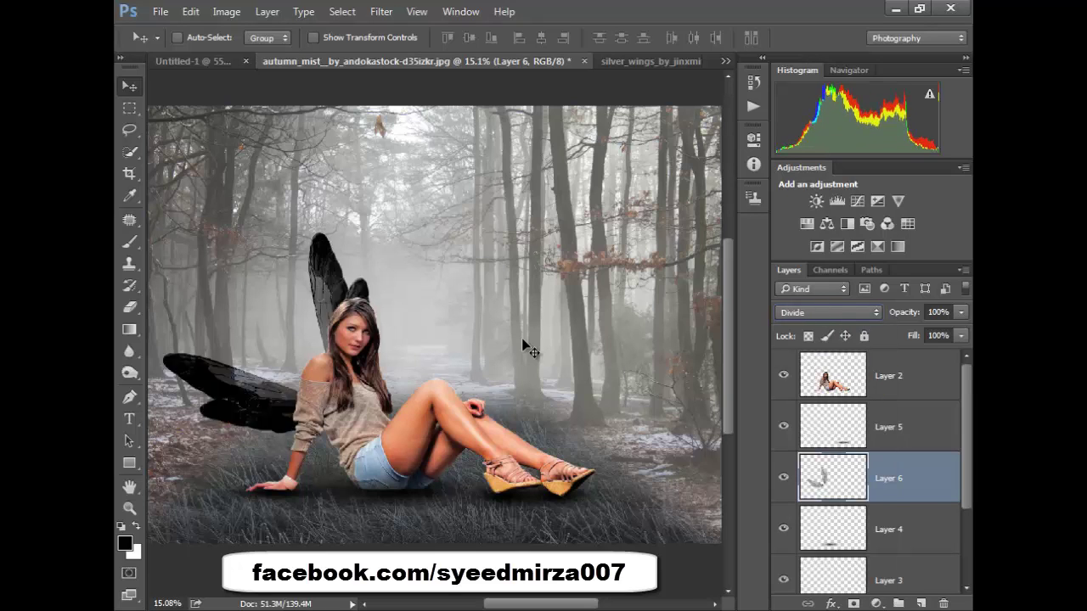
pyautogui.press('Up')
pyautogui.press('Up')
pyautogui.press('Up')
pyautogui.press('Up')
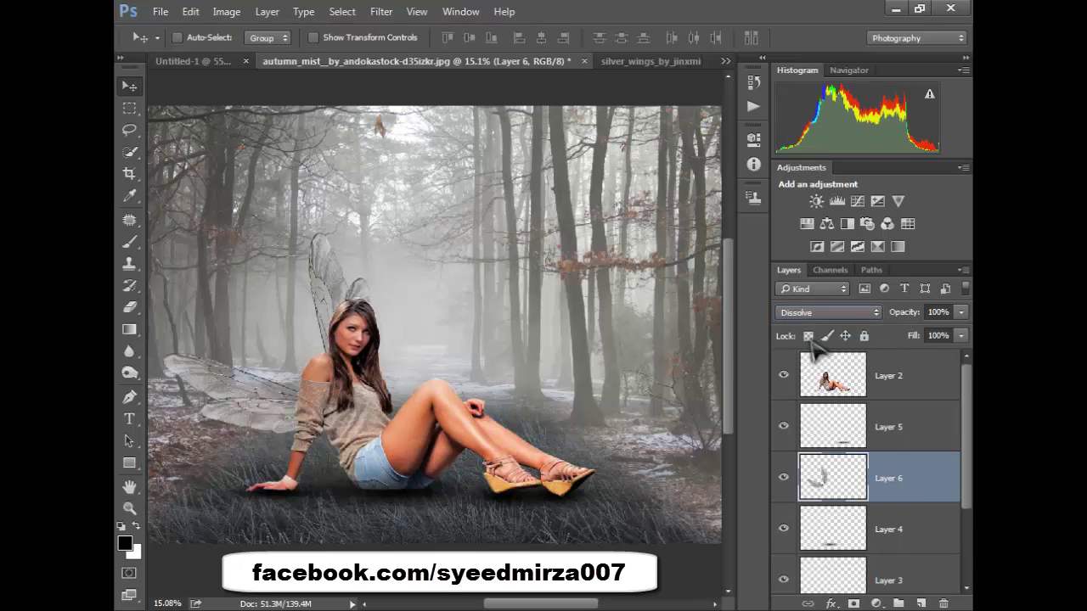
pyautogui.press('Down')
pyautogui.press('Down')
pyautogui.press('Down')
pyautogui.press('Down')
pyautogui.press('Down')
pyautogui.press('Down')
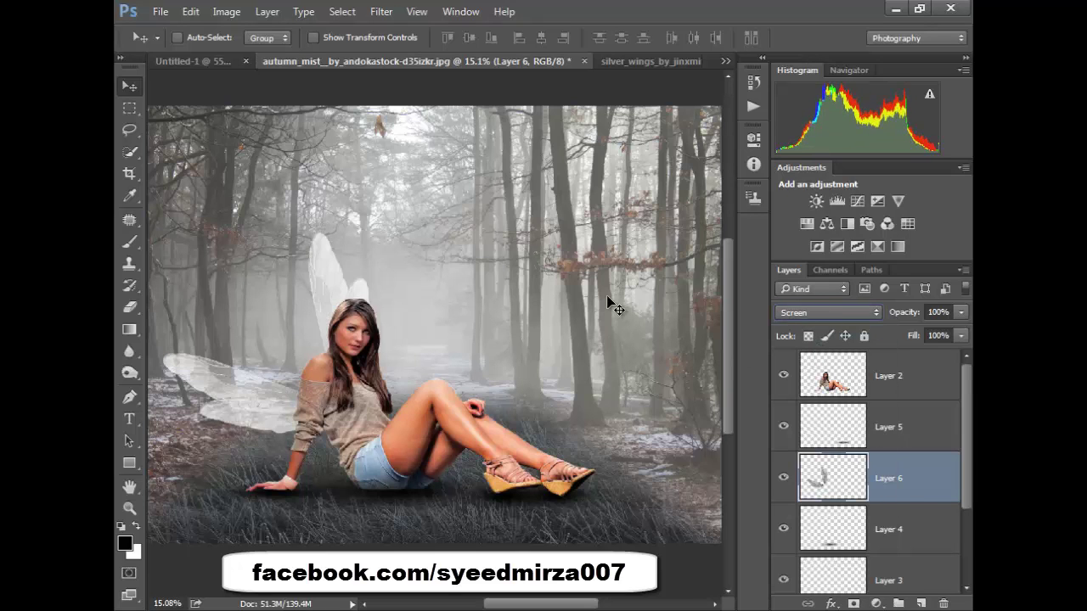
pyautogui.click(828, 312)
pyautogui.click(807, 316)
pyautogui.click(888, 375)
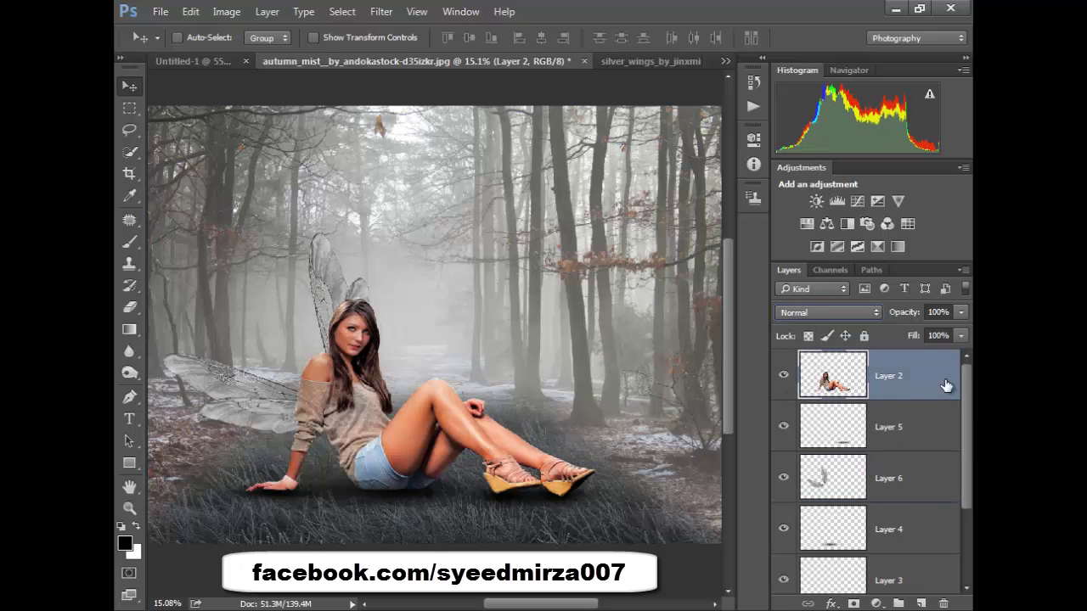
pyautogui.hotkey('alt', ',')
# - Apply Selective Color to the wings, adding Black and Magenta to the Neutrals
pyautogui.hotkey('alt', ']')
pyautogui.hotkey('alt', ']')
pyautogui.hotkey('alt', ']')
pyautogui.click(227, 11)
pyautogui.click(459, 378)
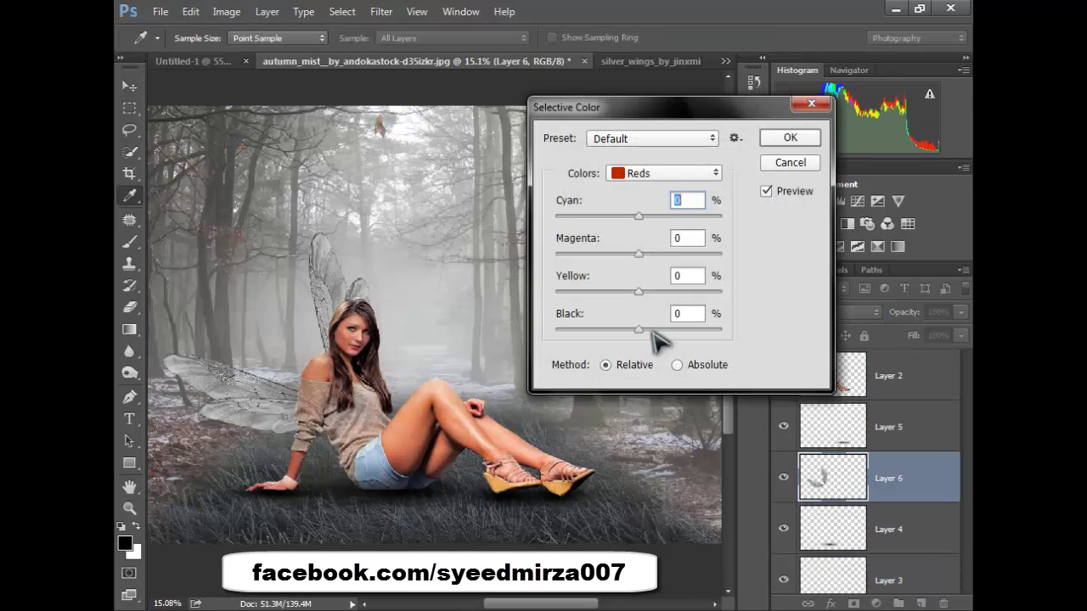
pyautogui.moveTo(639, 331); pyautogui.dragTo(711, 333)
pyautogui.click(663, 172)
pyautogui.click(646, 301)
pyautogui.moveTo(639, 331); pyautogui.dragTo(654, 335)
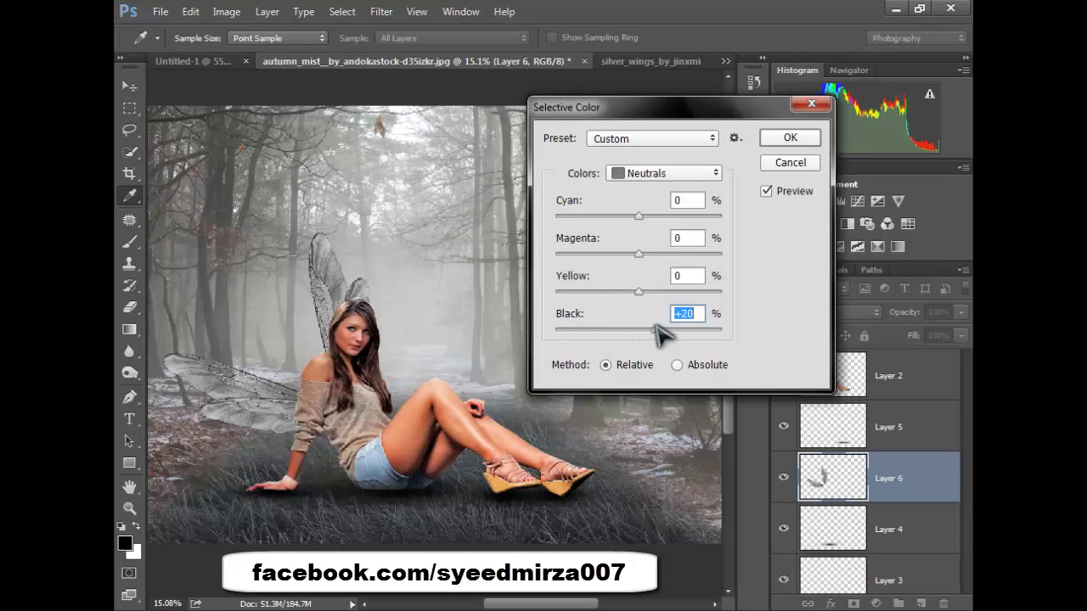
pyautogui.moveTo(638, 253); pyautogui.dragTo(654, 254)
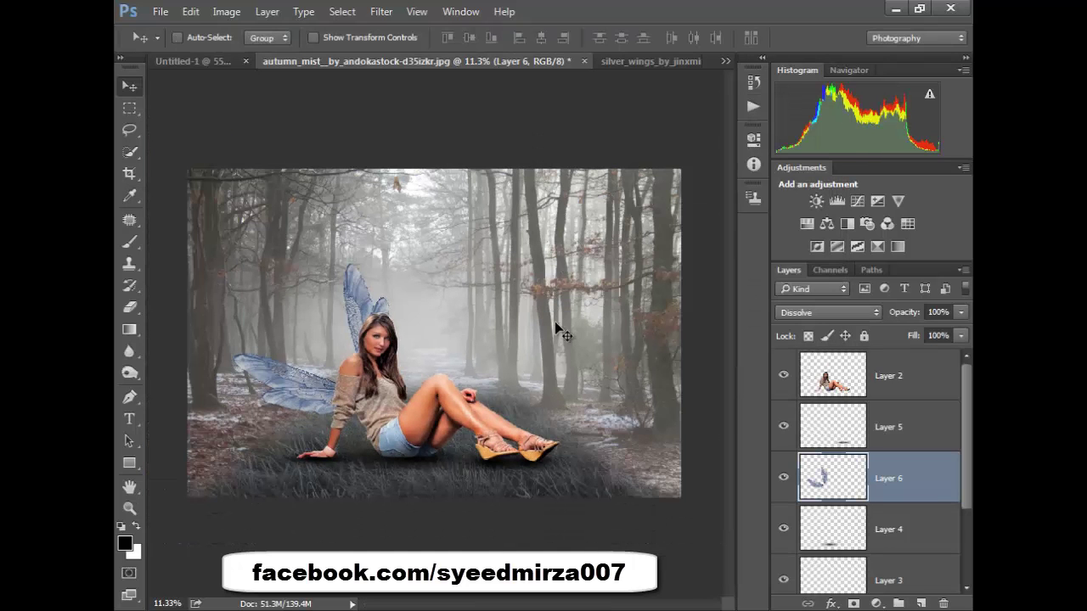
# - Re-warp Layer 6, bending the upper wing and stretching the lower wing out left
pyautogui.hotkey('ctrl', 't')
pyautogui.rightClick(333, 262)
pyautogui.click(382, 409)
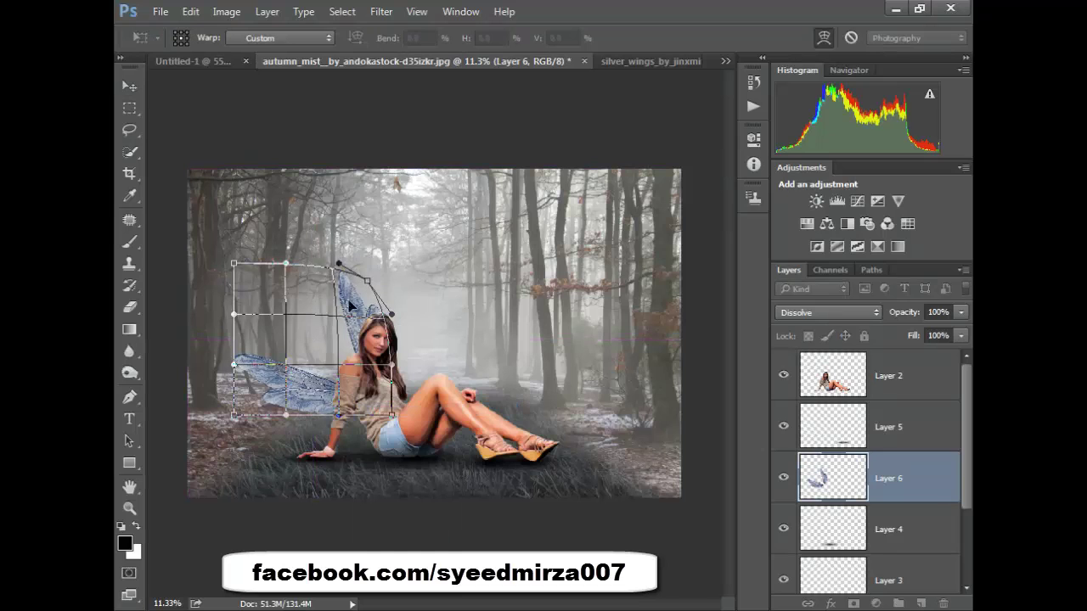
pyautogui.moveTo(374, 316)
pyautogui.mouseDown()
pyautogui.moveTo(328, 318)
pyautogui.moveTo(280, 259)
pyautogui.mouseUp()
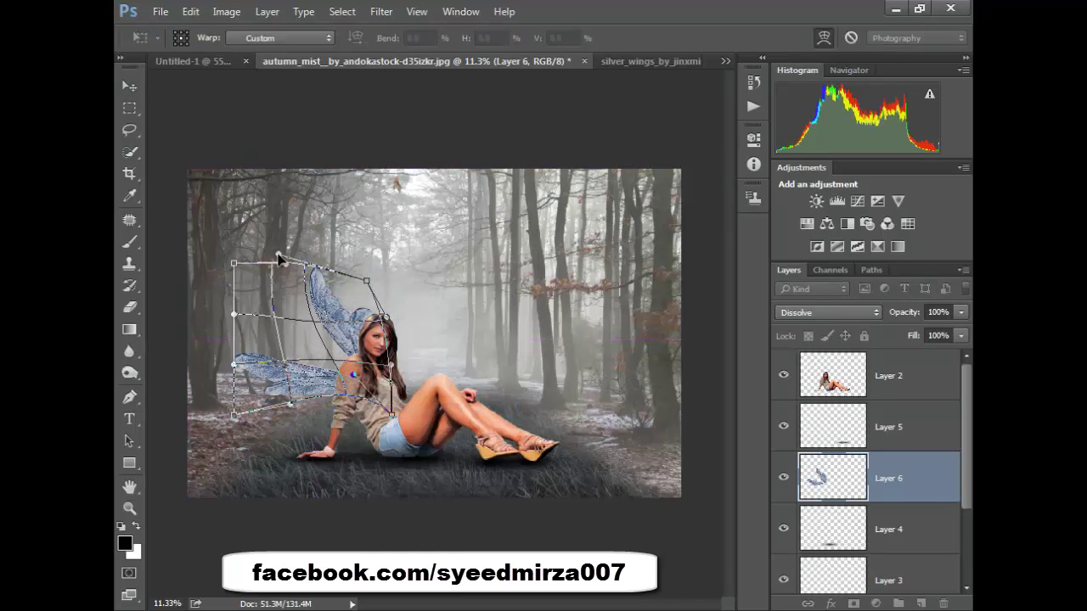
pyautogui.moveTo(231, 367); pyautogui.dragTo(200, 357)
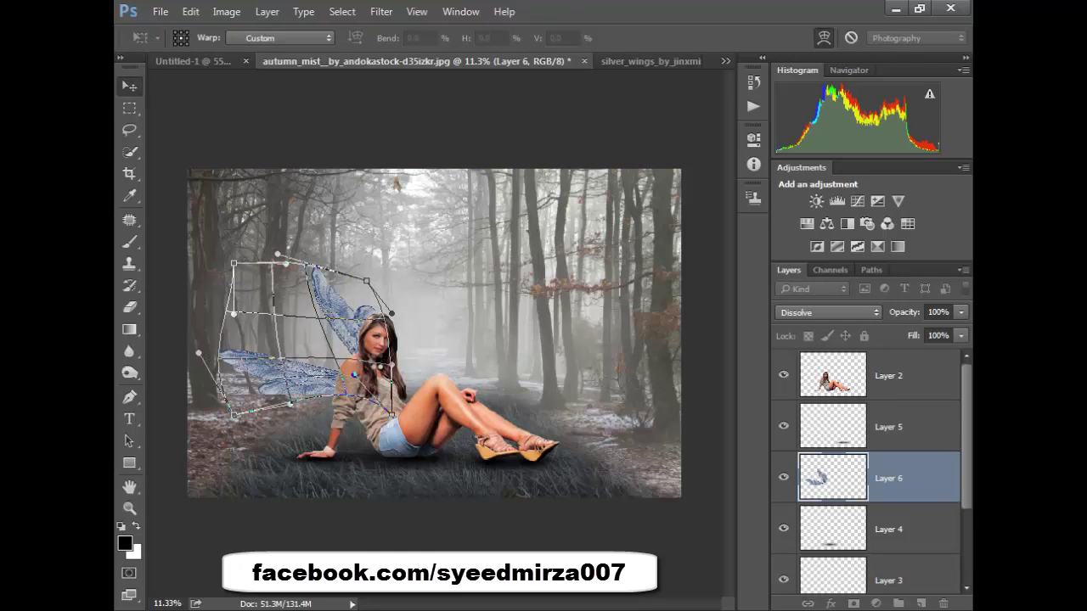
pyautogui.press('Return')
pyautogui.scroll(-1, 475, 321)
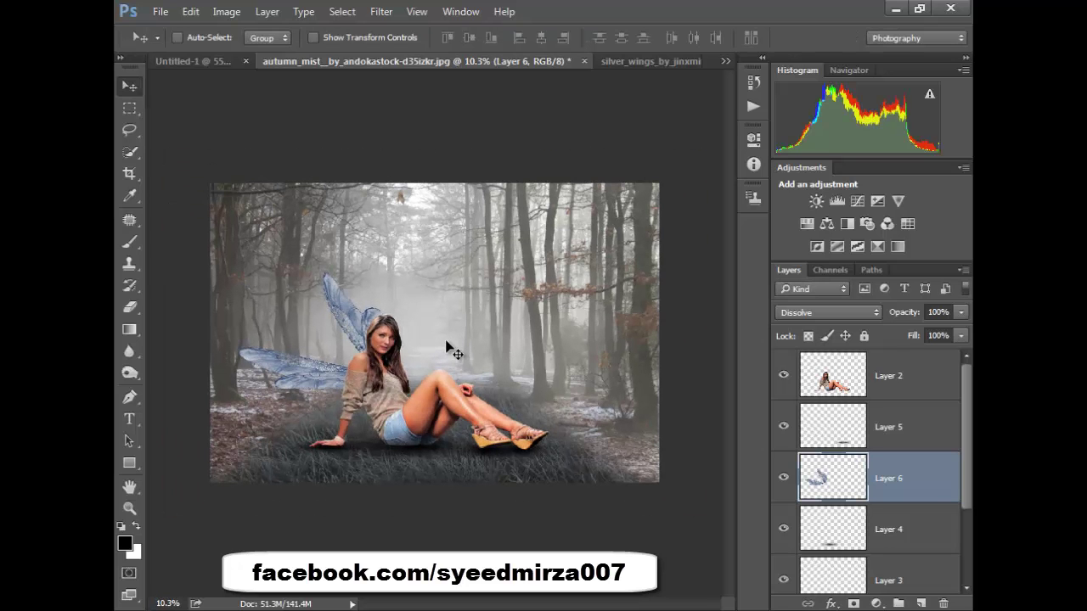
# - Open flower.jpg from the file browser
pyautogui.hotkey('ctrl', 'o')
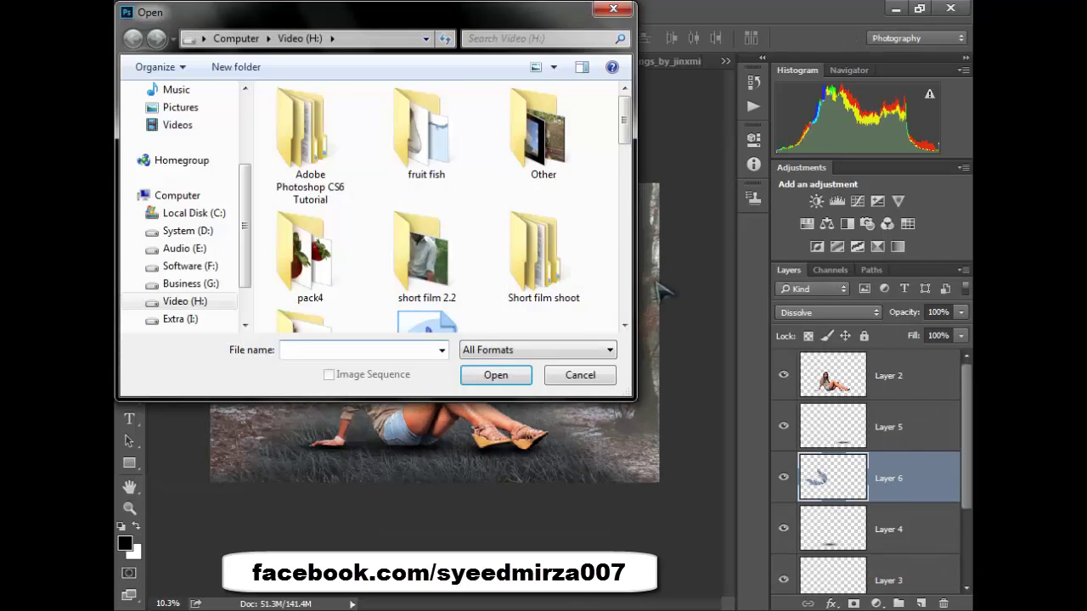
pyautogui.scroll(-5, 626, 315)
pyautogui.scroll(-2, 627, 316)
pyautogui.scroll(10, 626, 316)
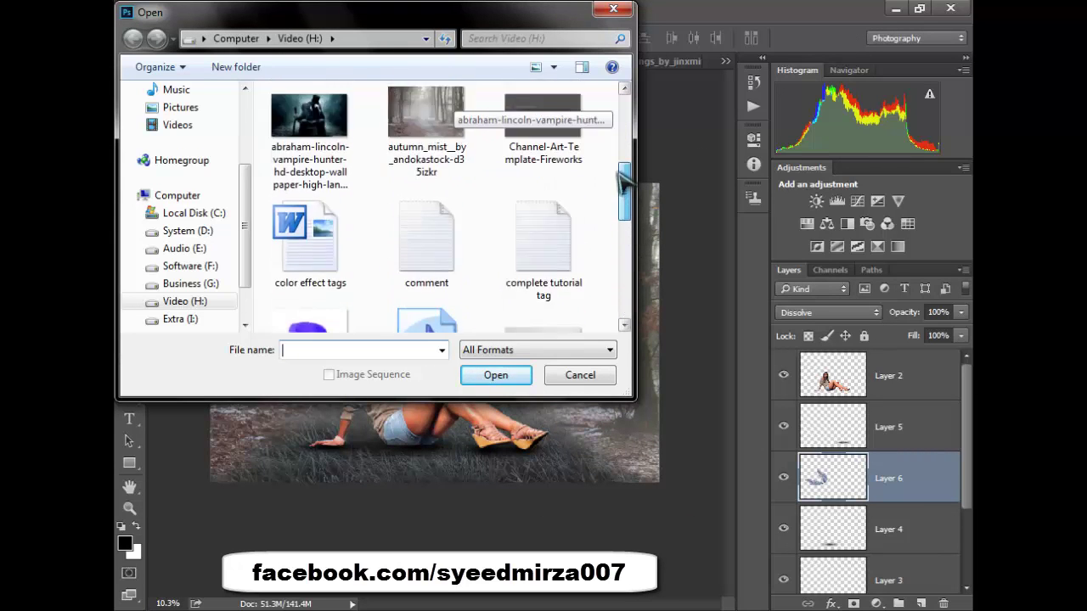
pyautogui.scroll(-2, 627, 316)
pyautogui.doubleClick(309, 230)
# - Convert the flower's Background to Layer 0, move it into the forest, set Multiply
pyautogui.moveTo(503, 318); pyautogui.dragTo(862, 382)
pyautogui.press('Return')
pyautogui.doubleClick(861, 382)
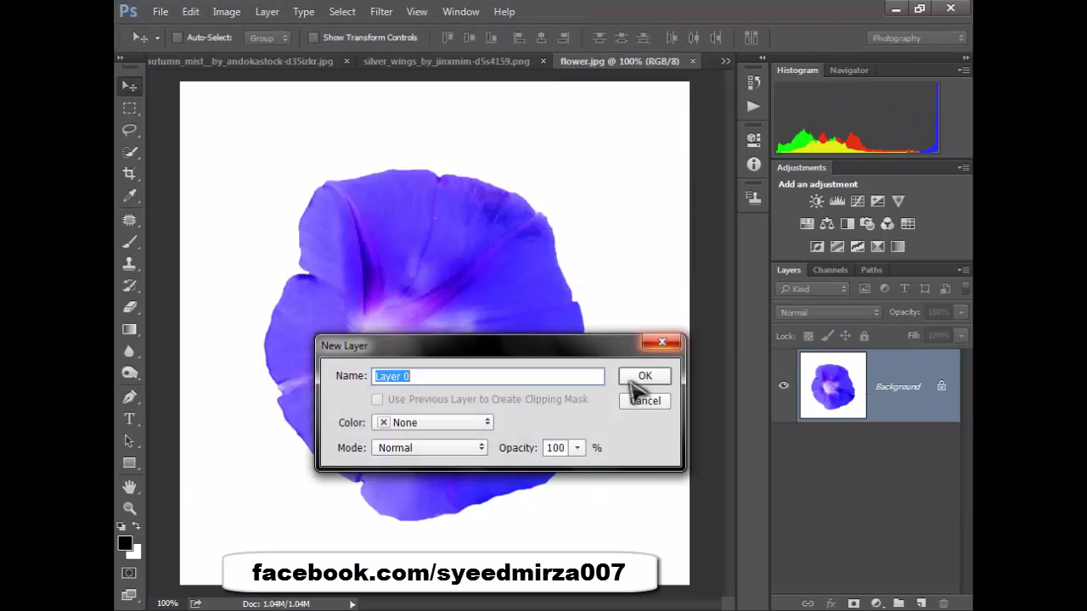
pyautogui.click(645, 376)
pyautogui.moveTo(449, 315)
pyautogui.mouseDown()
pyautogui.moveTo(478, 342)
pyautogui.moveTo(506, 309)
pyautogui.mouseUp()
pyautogui.click(828, 312)
pyautogui.click(836, 367)
# - Test Color blending, return the flower to Multiply, and move it beside the fairy's feet
pyautogui.click(962, 335)
pyautogui.moveTo(962, 354); pyautogui.dragTo(917, 361)
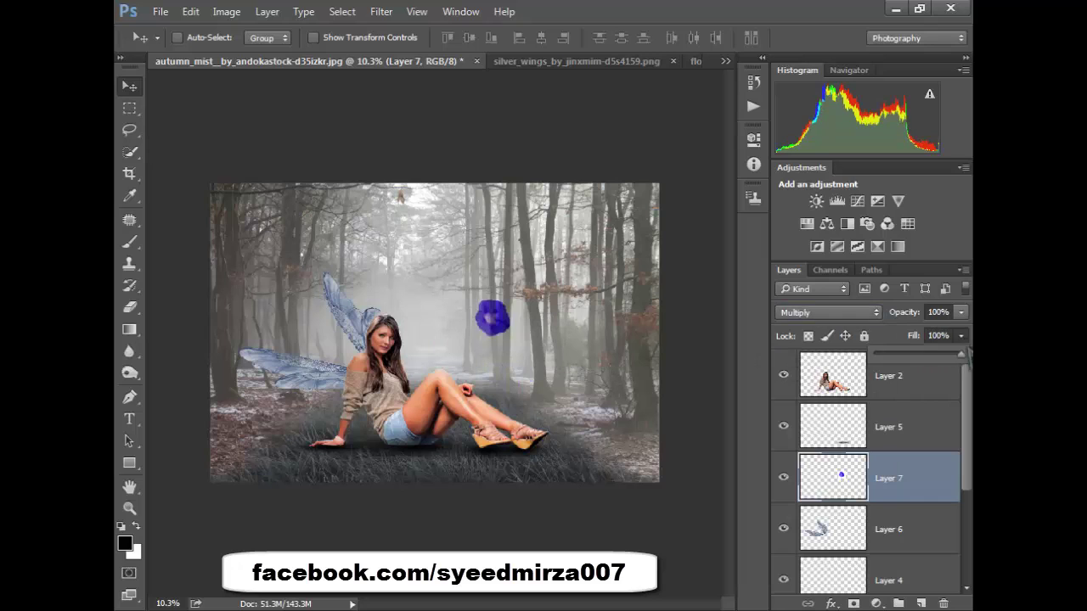
pyautogui.click(828, 312)
pyautogui.click(820, 332)
pyautogui.press('Down')
pyautogui.press('Down')
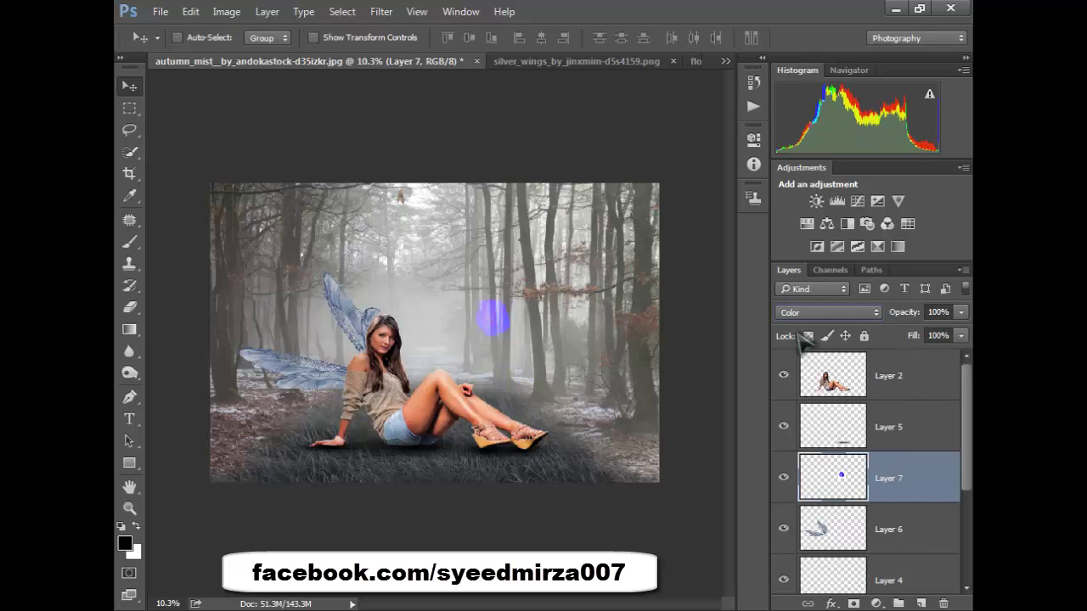
pyautogui.click(828, 313)
pyautogui.click(828, 367)
pyautogui.moveTo(582, 310); pyautogui.dragTo(615, 373)
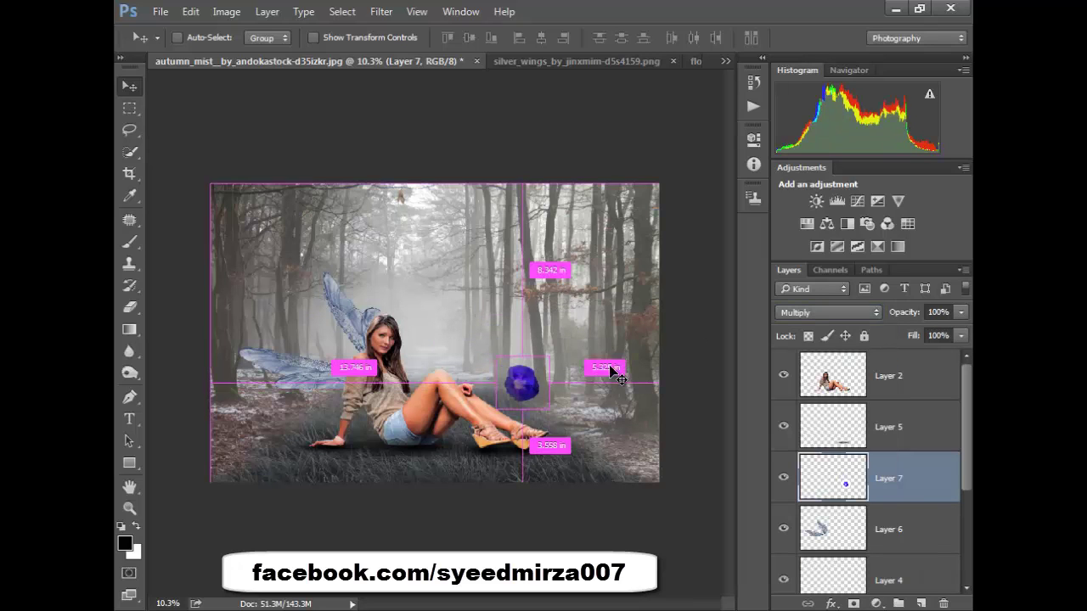
# - Rotate and shrink the flower, set 77% fill, and drag a copy upward
pyautogui.hotkey('ctrl', 't')
pyautogui.moveTo(552, 346); pyautogui.dragTo(569, 360)
pyautogui.click(962, 335)
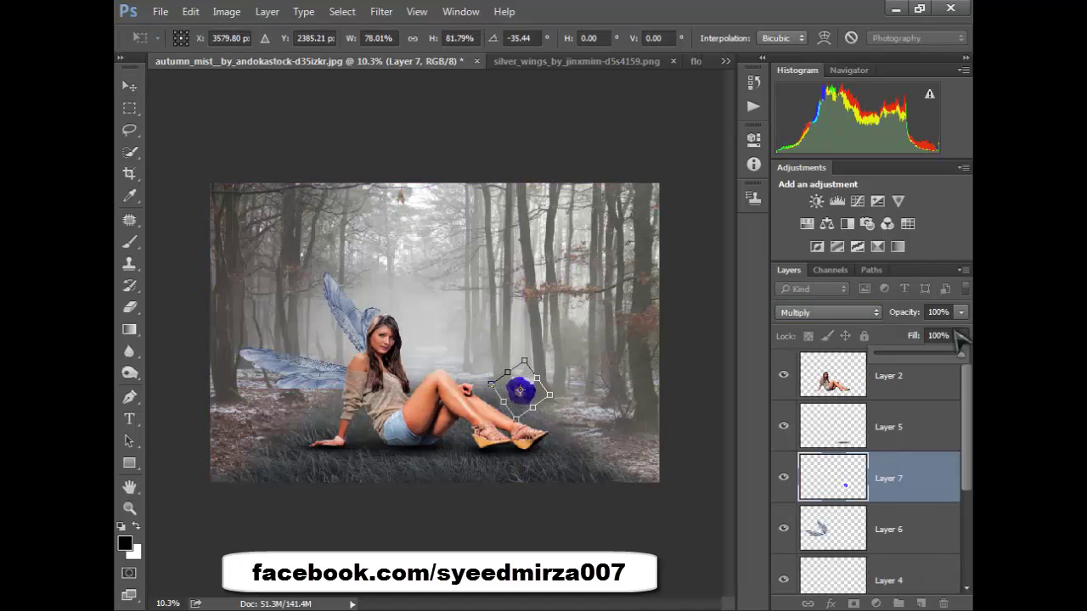
pyautogui.press('Return')
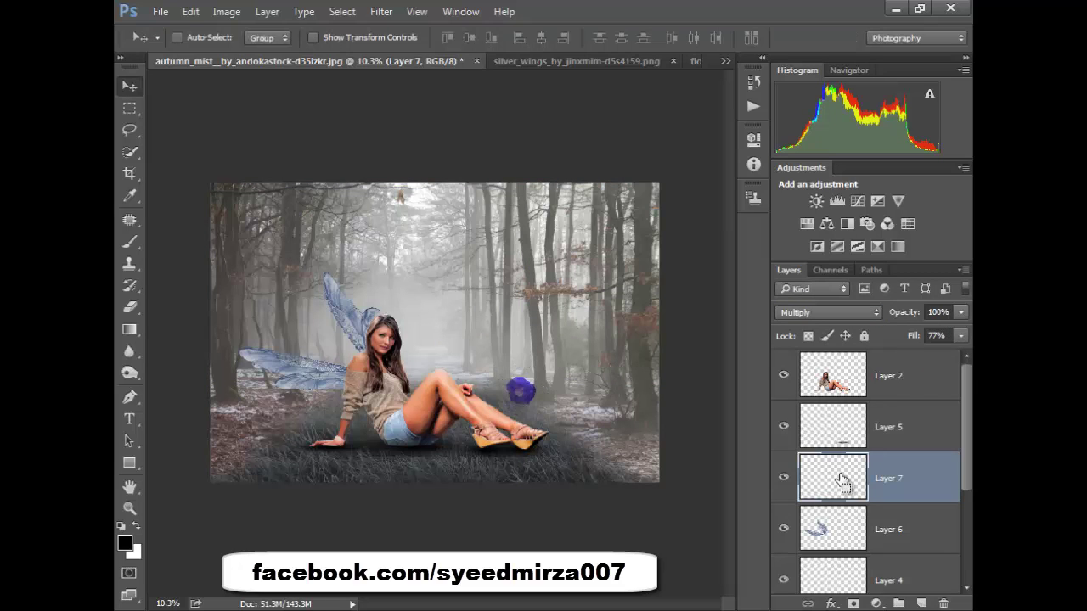
pyautogui.moveTo(520, 390)
pyautogui.keyDown('alt'); pyautogui.mouseDown()
pyautogui.moveTo(381, 468)
pyautogui.moveTo(442, 303)
pyautogui.moveTo(279, 287)
pyautogui.mouseUp(); pyautogui.keyUp('alt')
# - Stretch the upper-left flower copy taller and enlarge the bottom-right copy
pyautogui.hotkey('ctrl', 't')
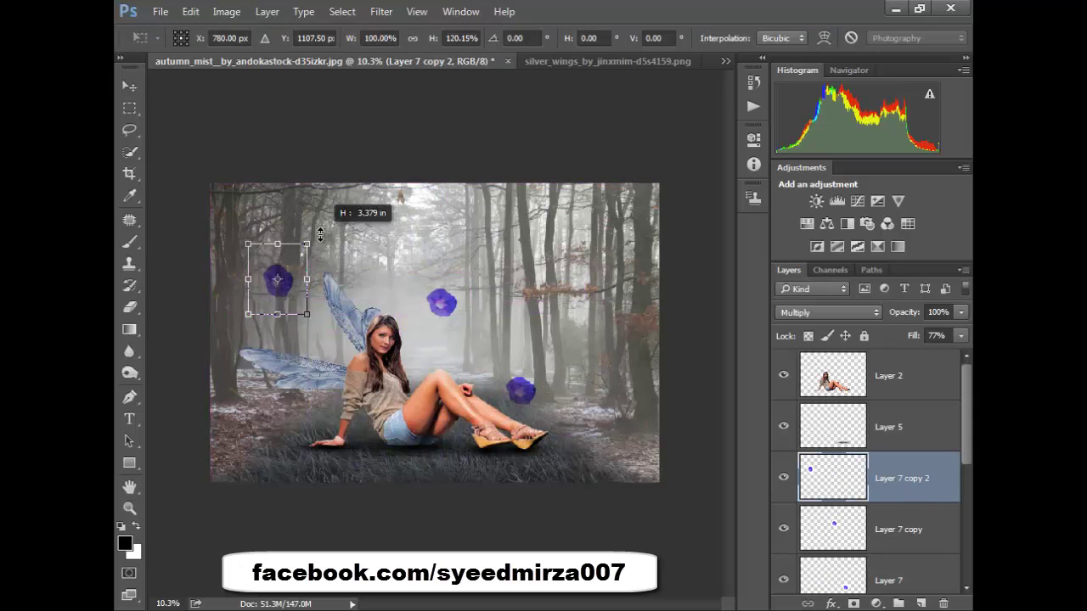
pyautogui.moveTo(310, 246)
pyautogui.mouseDown()
pyautogui.moveTo(301, 255)
pyautogui.moveTo(623, 459)
pyautogui.moveTo(563, 407)
pyautogui.mouseUp()
pyautogui.press('Return')
pyautogui.hotkey('ctrl', 't')
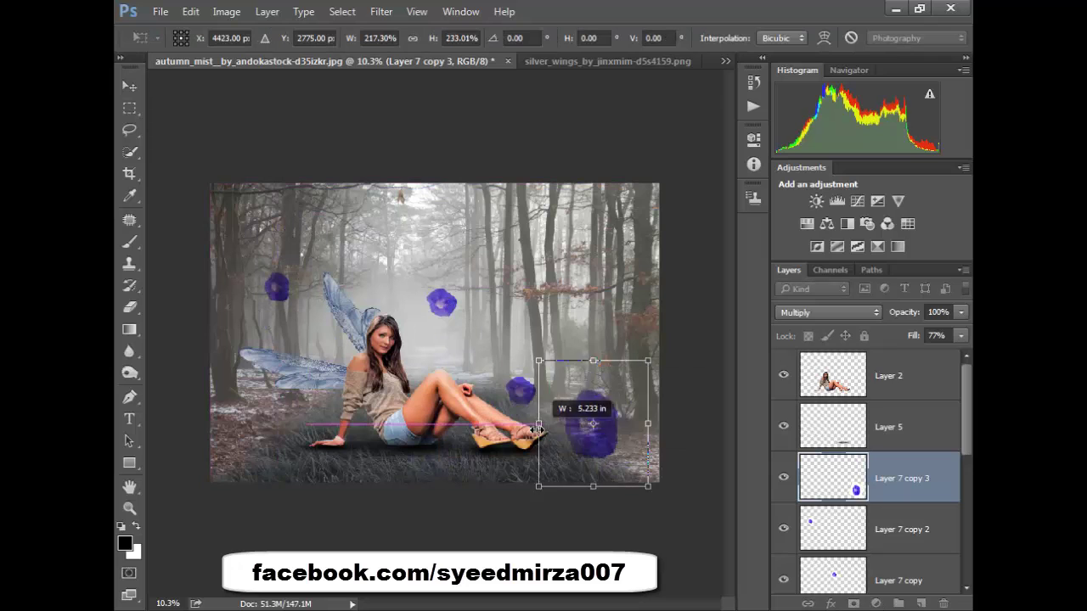
pyautogui.moveTo(630, 439); pyautogui.dragTo(644, 444)
pyautogui.press('Return')
# - Gaussian-blur the bottom-right, upper-left and middle flower copies, the middle one more lightly
pyautogui.click(381, 11)
pyautogui.click(410, 29)
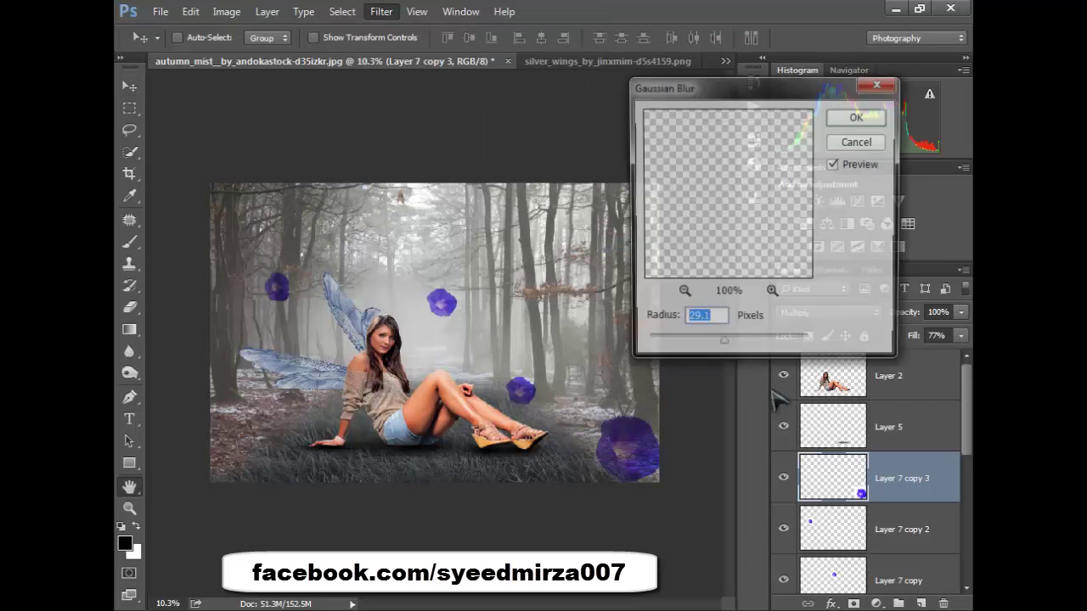
pyautogui.click(858, 116)
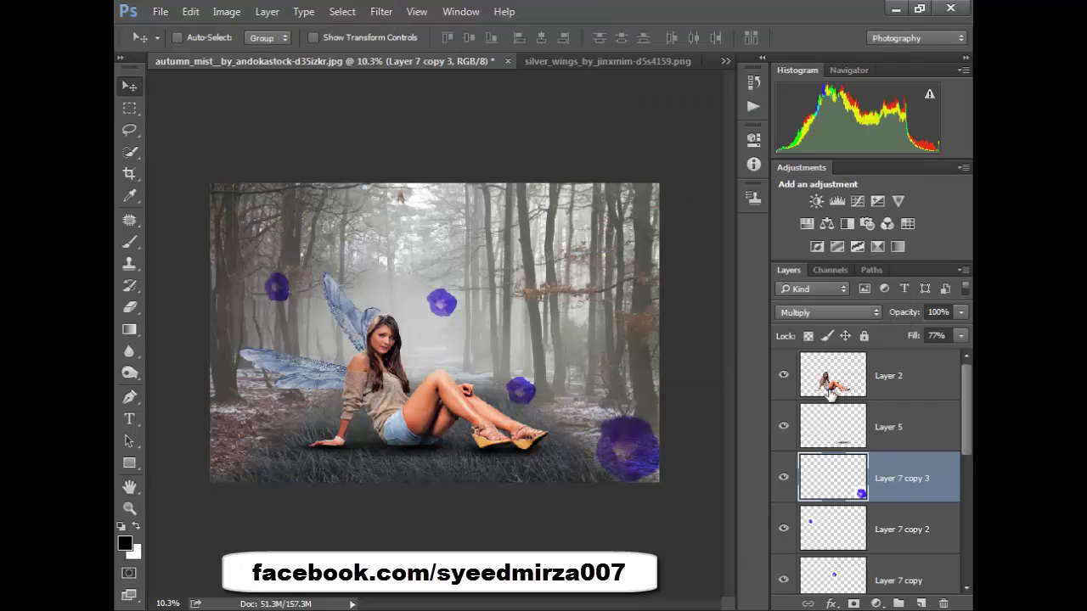
pyautogui.click(849, 531)
pyautogui.click(381, 11)
pyautogui.click(642, 245)
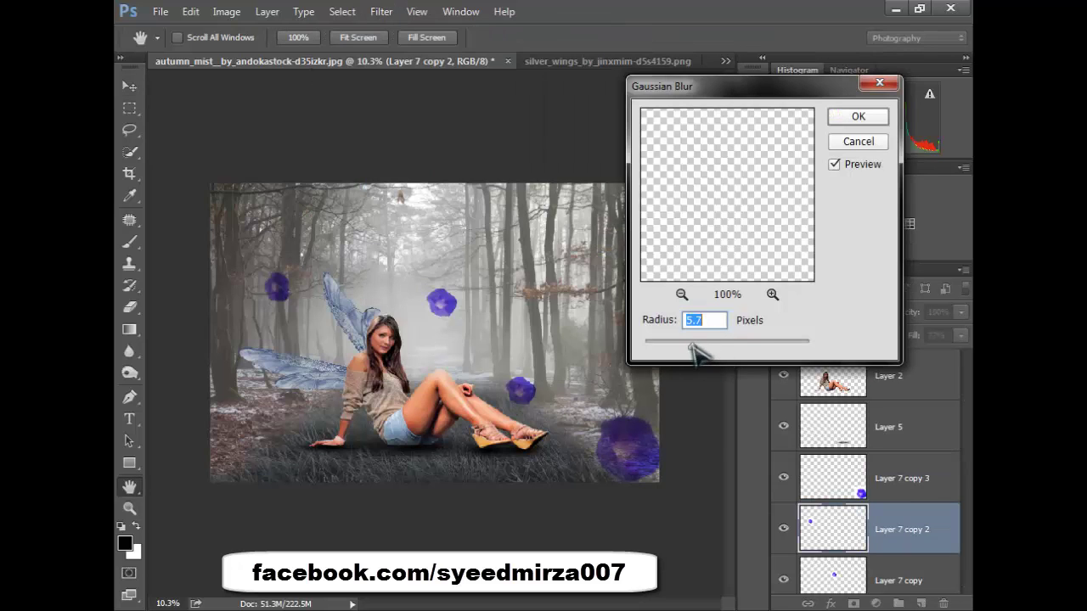
pyautogui.click(874, 117)
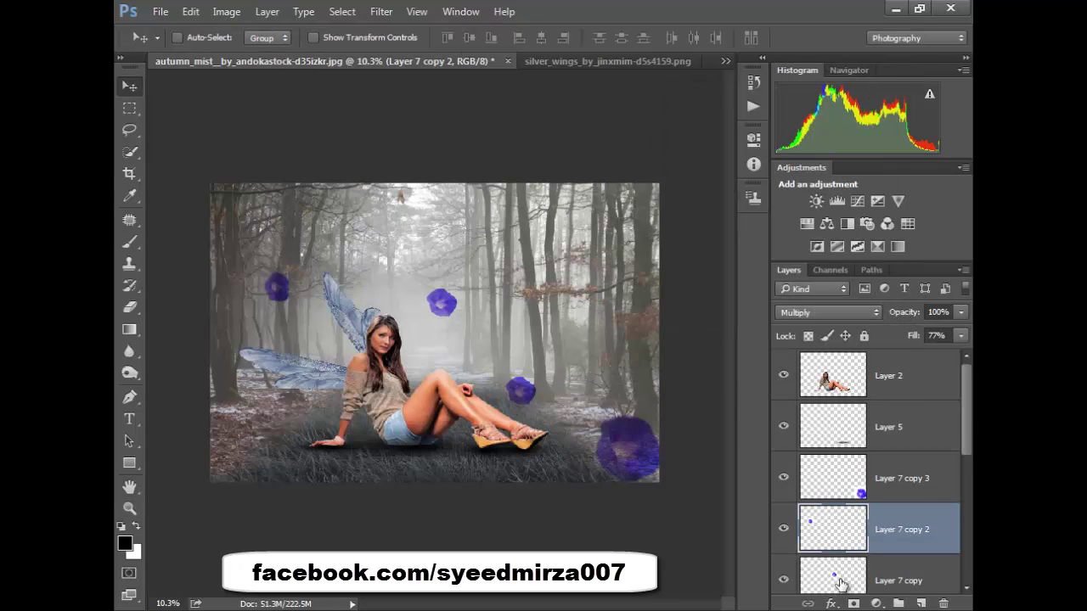
pyautogui.click(900, 581)
pyautogui.click(381, 11)
pyautogui.click(643, 244)
pyautogui.moveTo(670, 352); pyautogui.dragTo(718, 357)
pyautogui.click(849, 116)
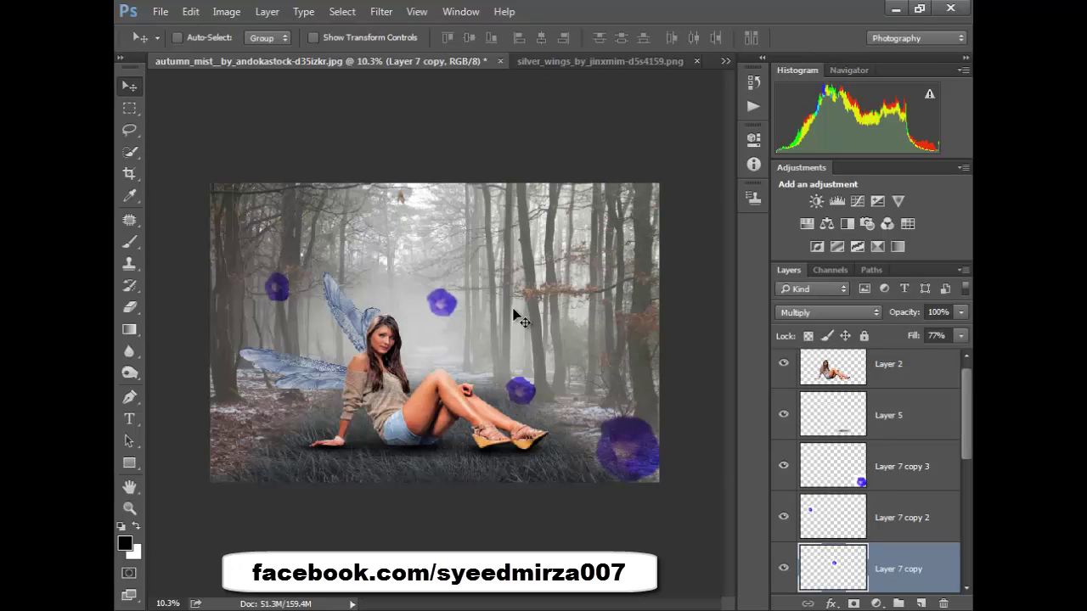
# - Apply Gaussian Blur to the original flower beside her feet
pyautogui.scroll(-2, 934, 452)
pyautogui.click(900, 528)
pyautogui.click(381, 11)
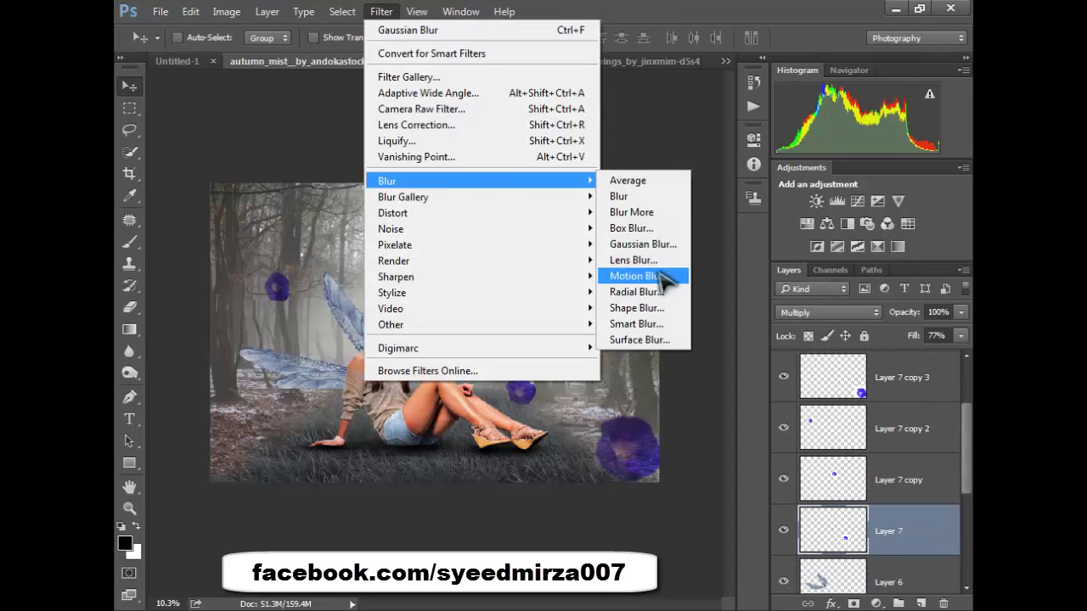
pyautogui.click(642, 245)
pyautogui.click(857, 116)
# - Add two small flower copies in the lower-left grass near her hip, positioning and rotating each
pyautogui.press('v')
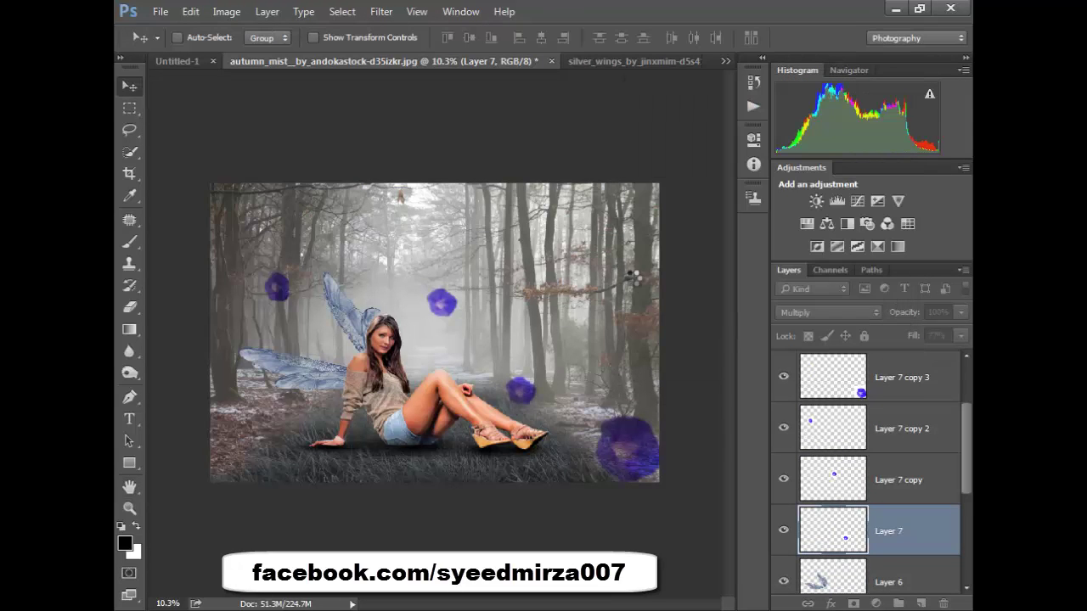
pyautogui.moveTo(520, 390); pyautogui.dragTo(363, 463)
pyautogui.hotkey('ctrl', 't')
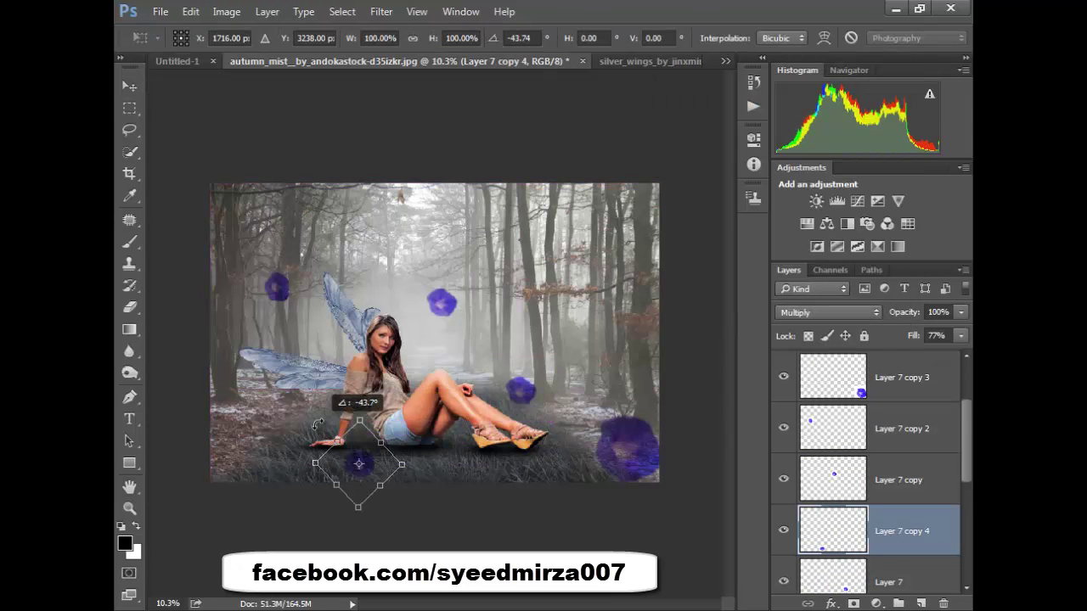
pyautogui.press('Return')
pyautogui.hotkey('ctrl', 't')
pyautogui.moveTo(374, 473); pyautogui.dragTo(270, 437)
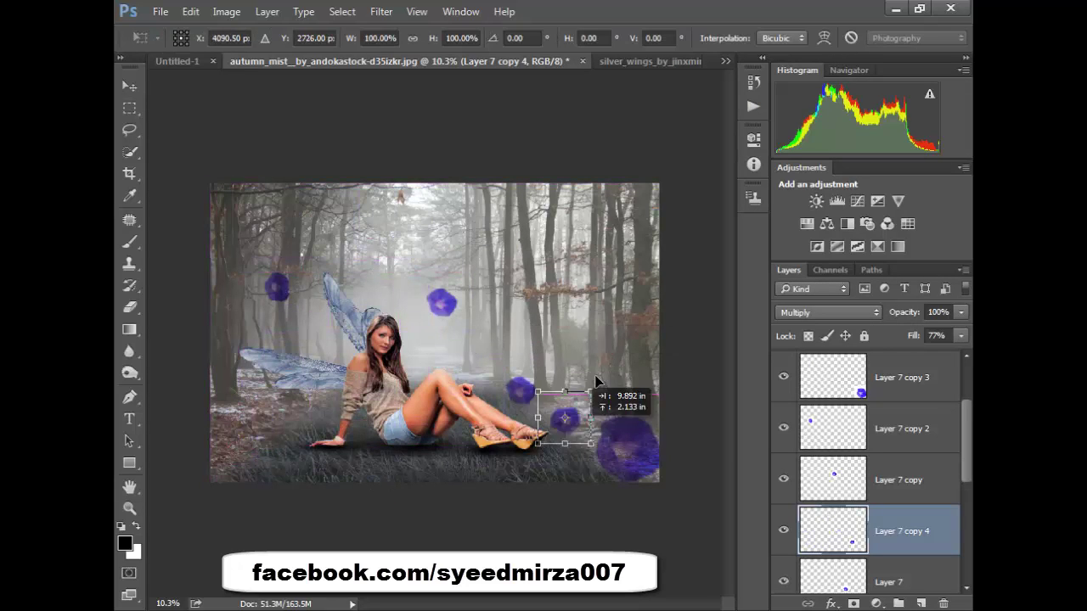
pyautogui.moveTo(270, 437); pyautogui.dragTo(316, 424)
pyautogui.press('Return')
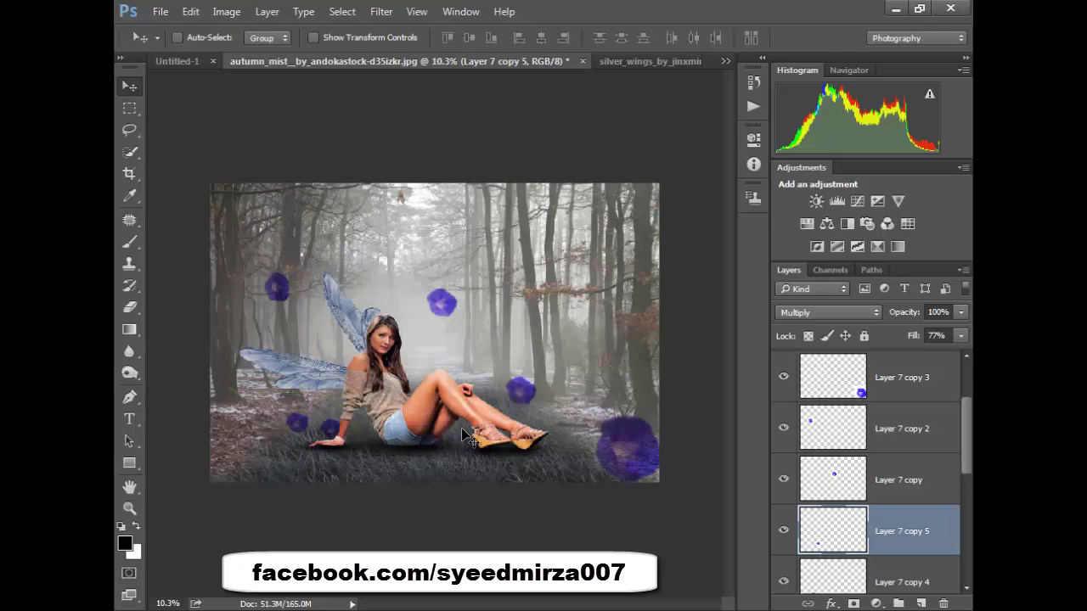
pyautogui.hotkey('ctrl', 't')
pyautogui.moveTo(373, 399); pyautogui.dragTo(360, 421)
pyautogui.press('Return')
# - Open Selective Color on the forest background layer with Neutrals as the range
pyautogui.scroll(2, 598, 314)
pyautogui.scroll(-2, 599, 314)
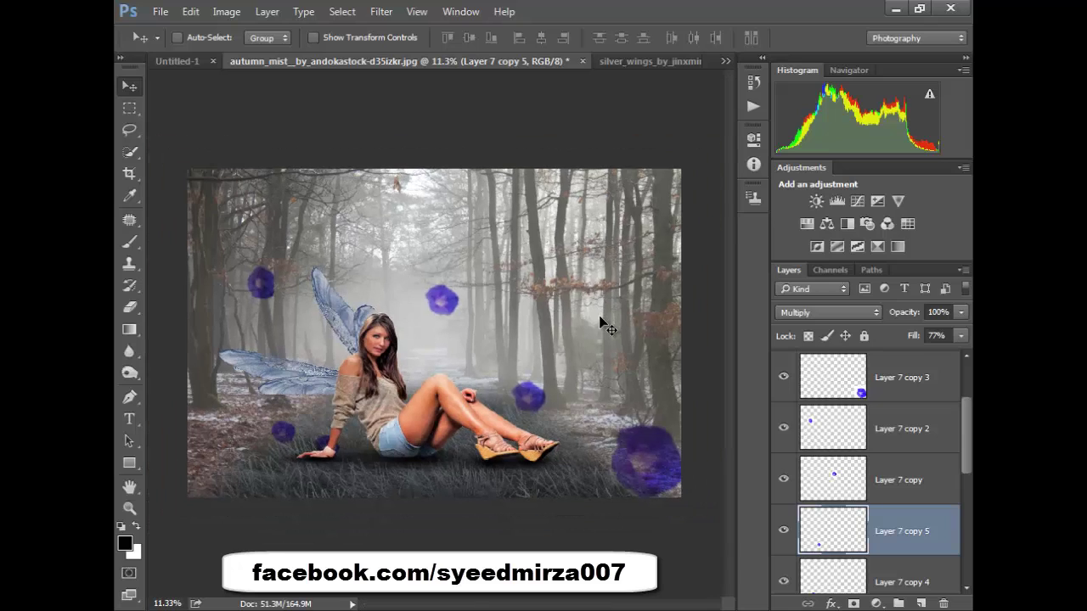
pyautogui.scroll(-5, 839, 411)
pyautogui.scroll(-3, 838, 411)
pyautogui.click(888, 567)
pyautogui.click(226, 11)
pyautogui.click(458, 356)
pyautogui.moveTo(663, 173)
pyautogui.mouseDown()
pyautogui.moveTo(654, 301)
pyautogui.moveTo(668, 331)
pyautogui.mouseUp()
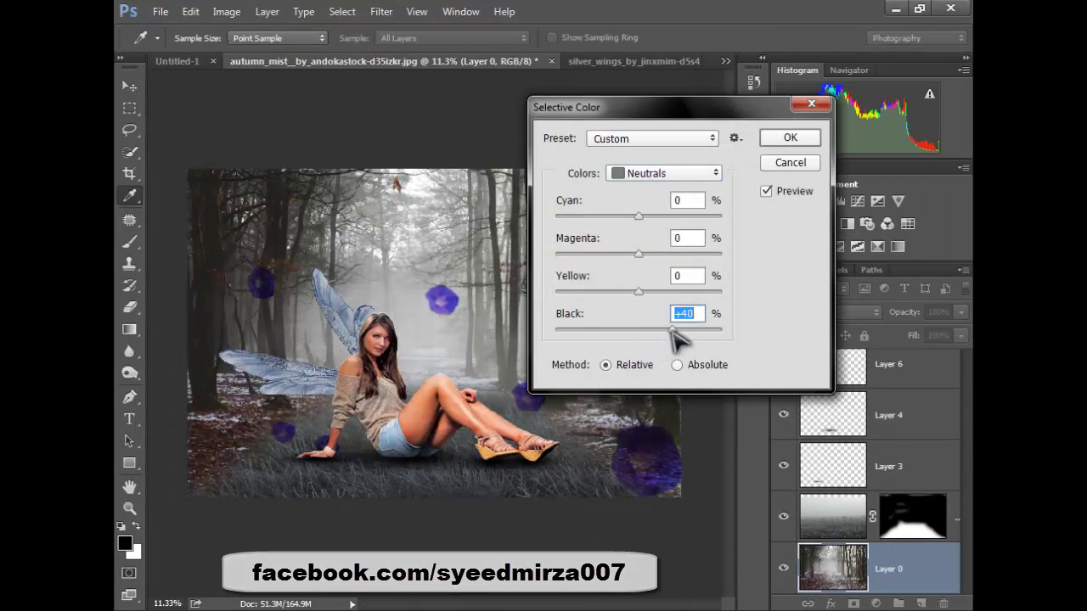
# - Apply the background darkening, then darken the fog layer's Neutrals with Selective Color
pyautogui.press('Return')
pyautogui.click(832, 516)
pyautogui.click(226, 11)
pyautogui.click(448, 308)
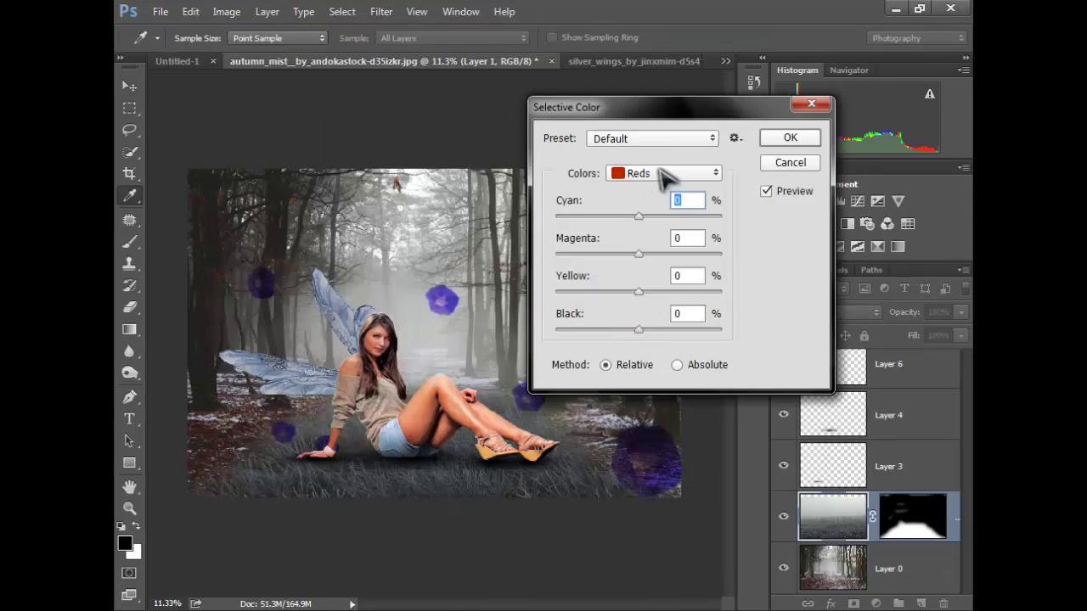
pyautogui.moveTo(663, 174); pyautogui.dragTo(653, 301)
pyautogui.moveTo(638, 329); pyautogui.dragTo(683, 331)
pyautogui.press('Return')
pyautogui.press('v')
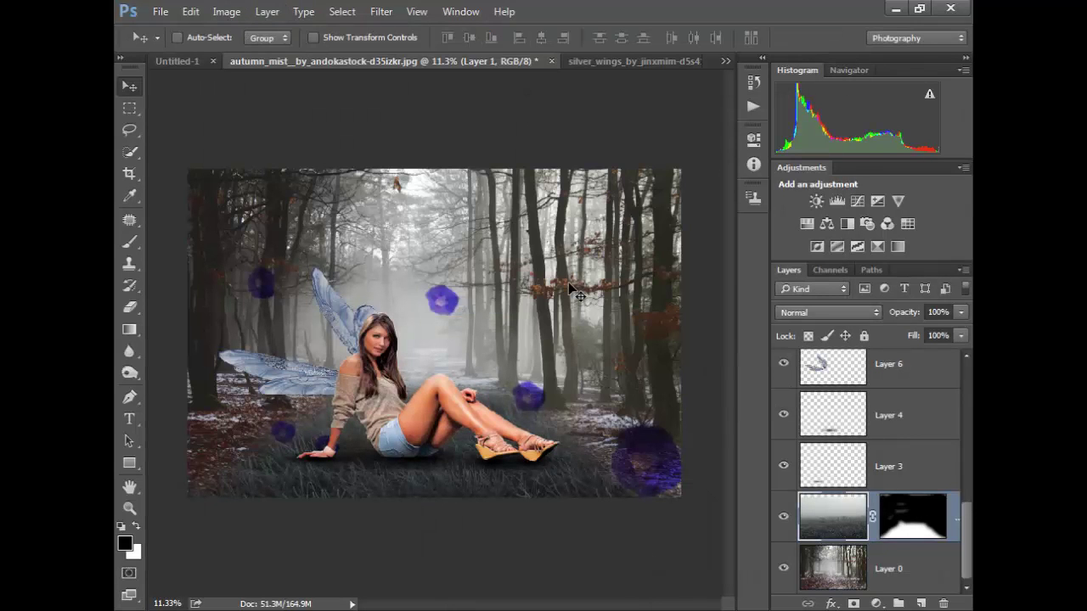
# - Pick a grass-shaped brush preset around size 70 and paint a dark shadow under the sandals
pyautogui.click(129, 241)
pyautogui.click(198, 38)
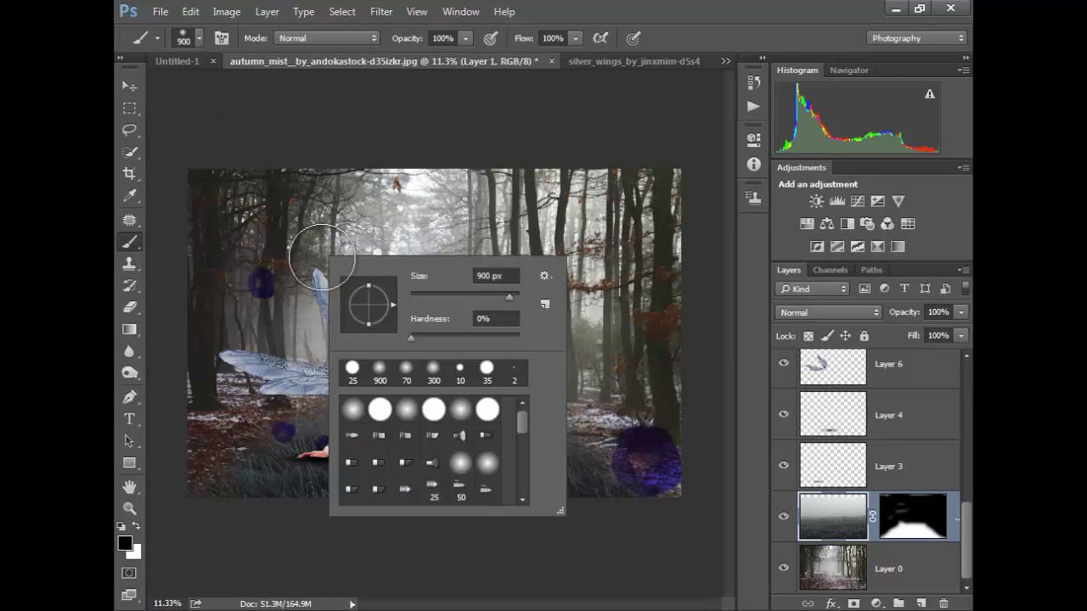
pyautogui.moveTo(522, 407); pyautogui.dragTo(528, 480)
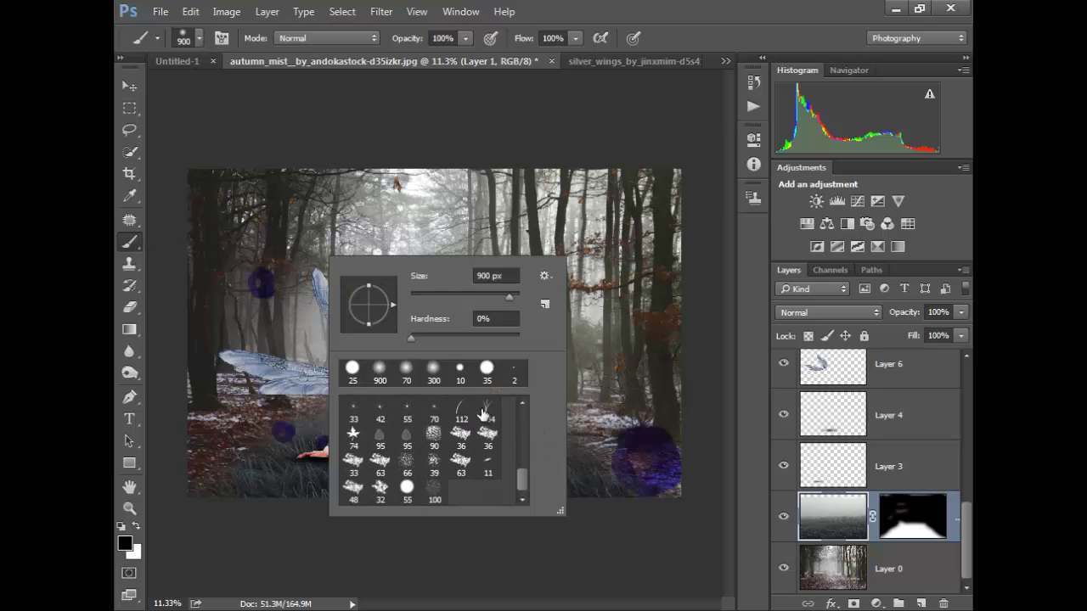
pyautogui.press('Escape')
pyautogui.rightClick(482, 342)
pyautogui.moveTo(624, 391); pyautogui.dragTo(609, 390)
pyautogui.scroll(2, 385, 410)
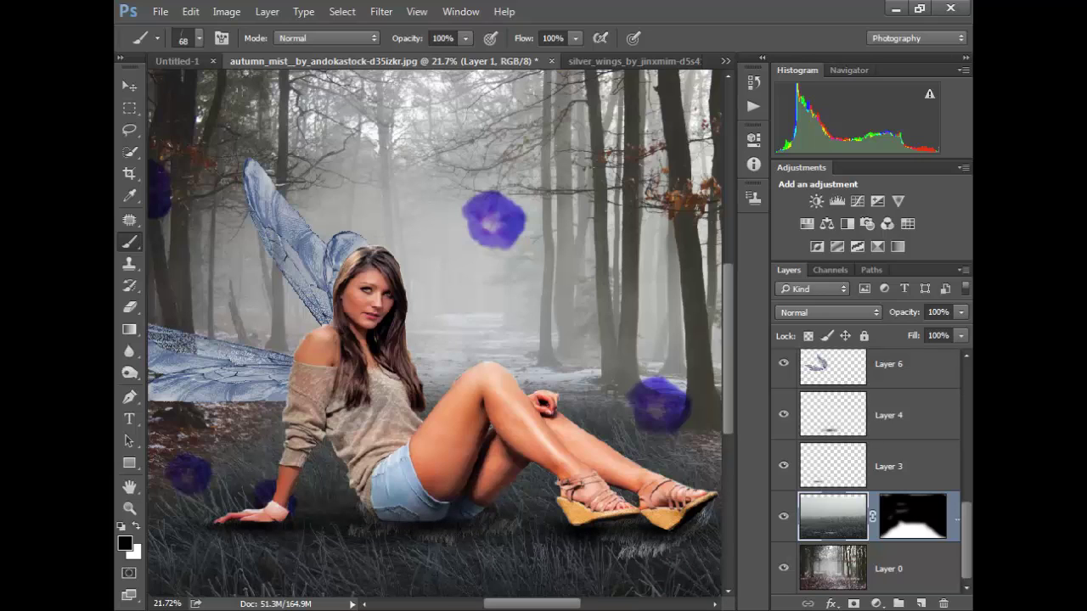
pyautogui.moveTo(585, 519); pyautogui.dragTo(680, 528)
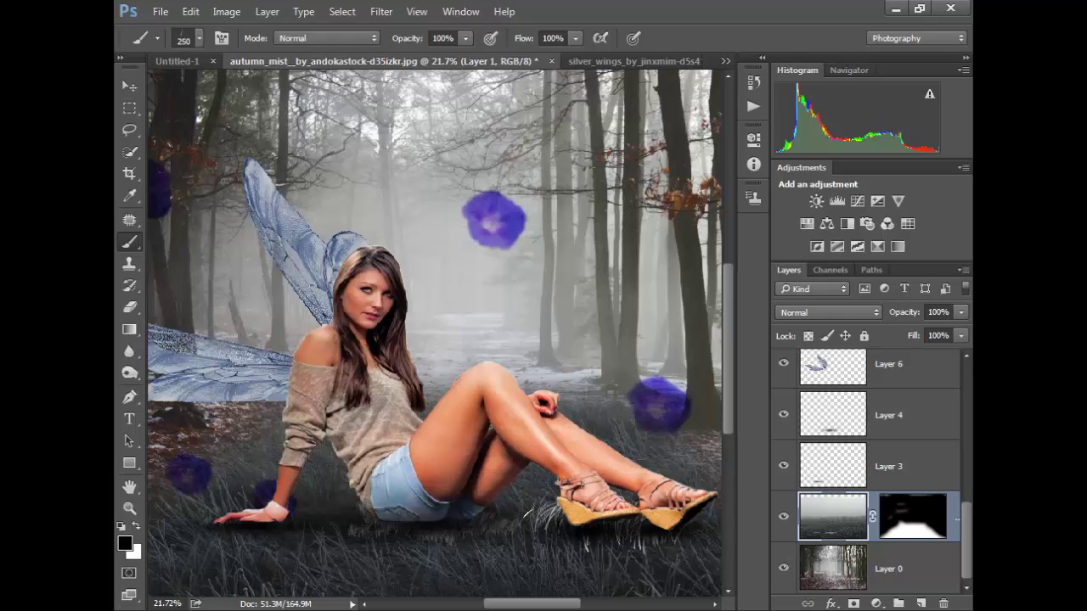
pyautogui.scroll(-2, 498, 506)
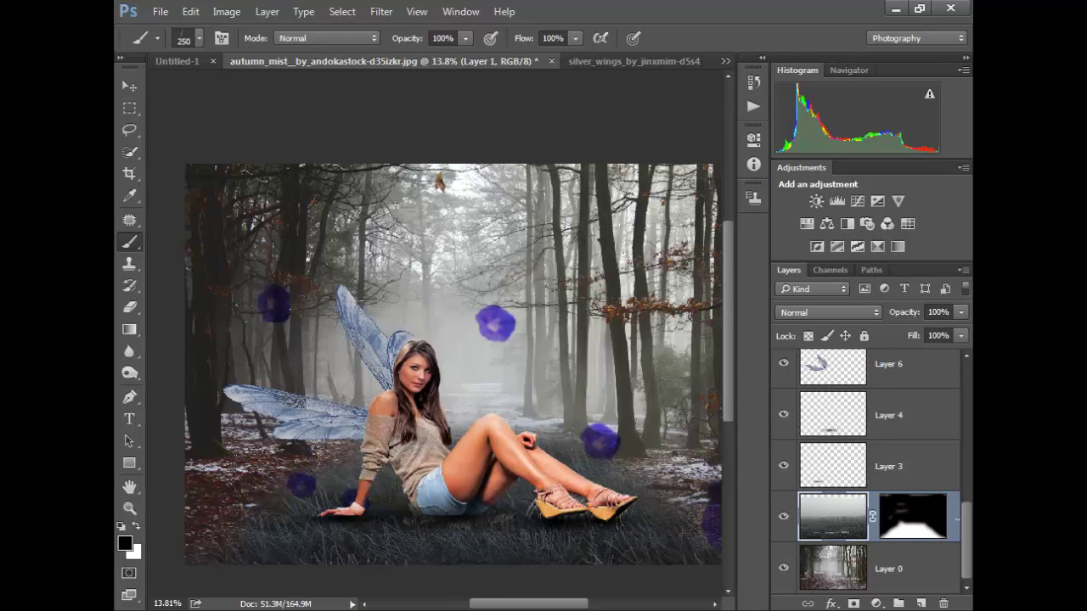
pyautogui.scroll(-1, 434, 340)
# - Darken the neutrals with Selective Color, setting Neutrals Black to +5
pyautogui.click(227, 11)
pyautogui.click(462, 306)
pyautogui.click(662, 174)
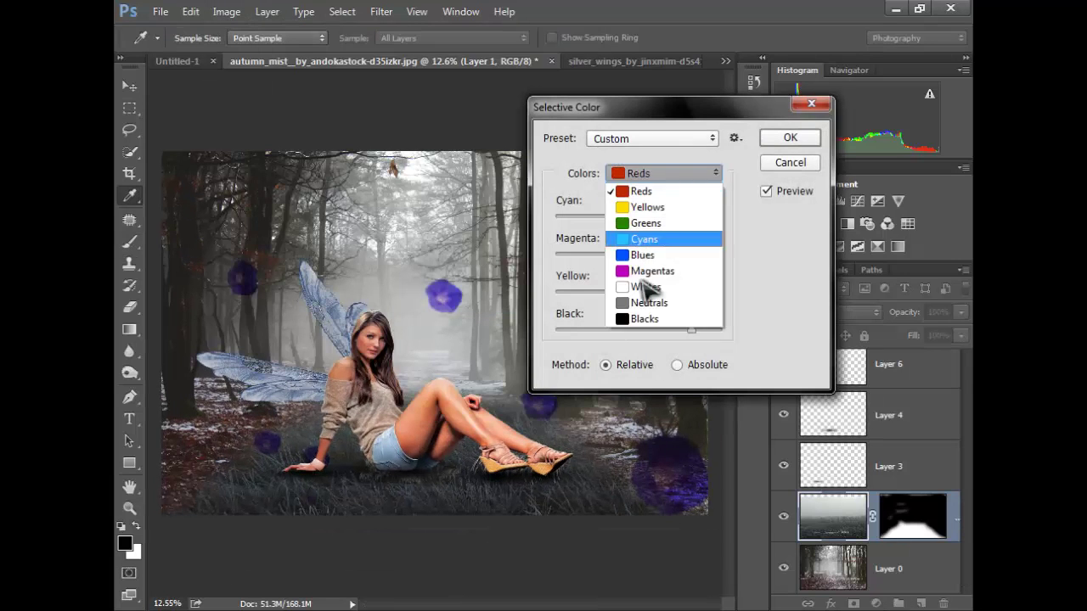
pyautogui.click(649, 302)
pyautogui.moveTo(640, 327); pyautogui.dragTo(644, 327)
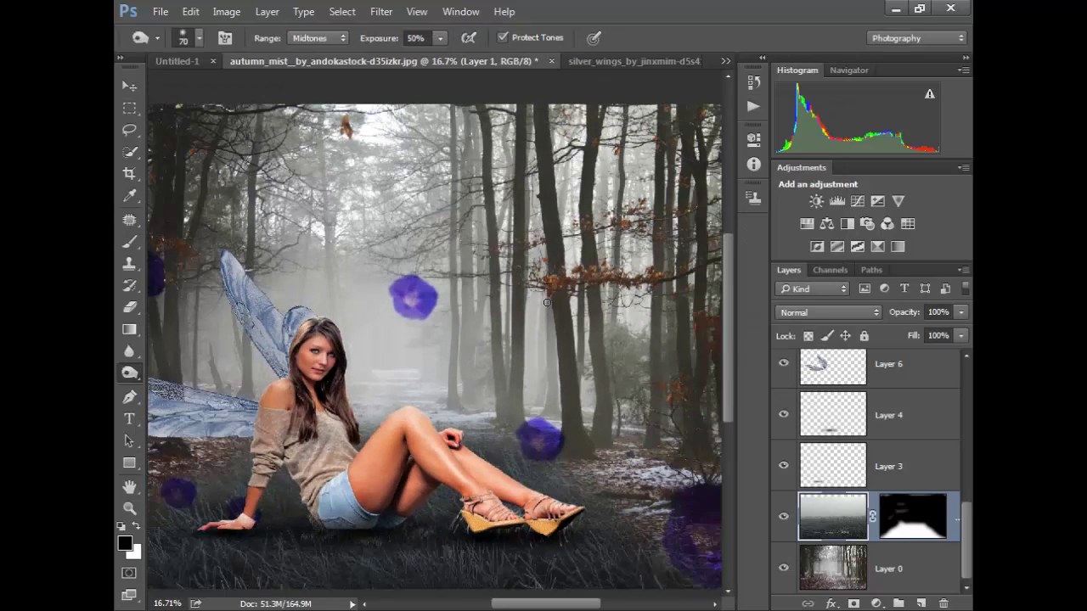
# - Add a new empty layer, Layer 8, directly above Layer 3
pyautogui.press('e')
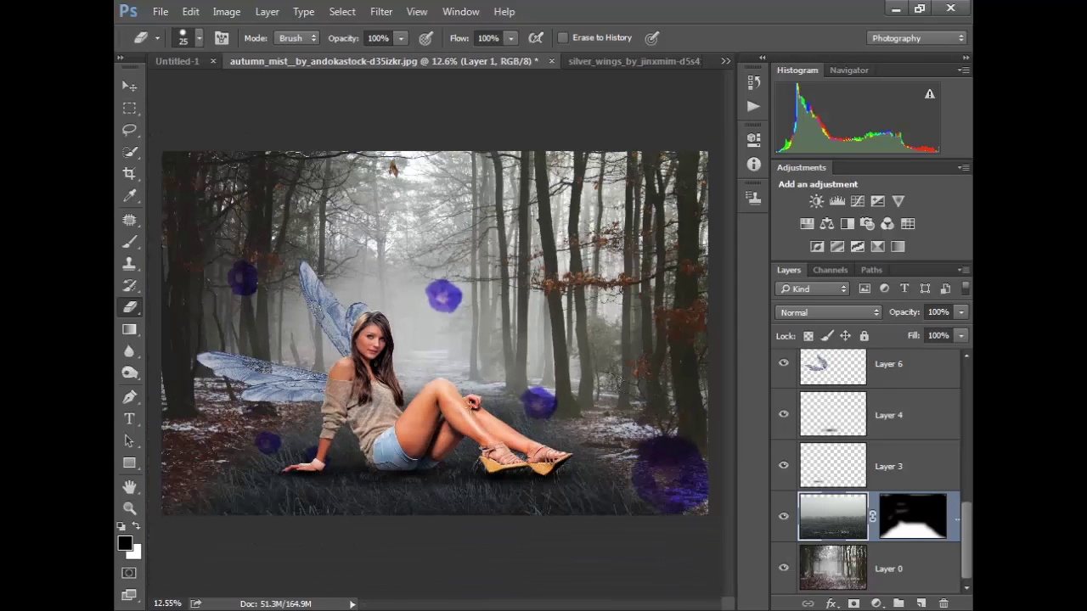
pyautogui.click(829, 467)
pyautogui.click(921, 602)
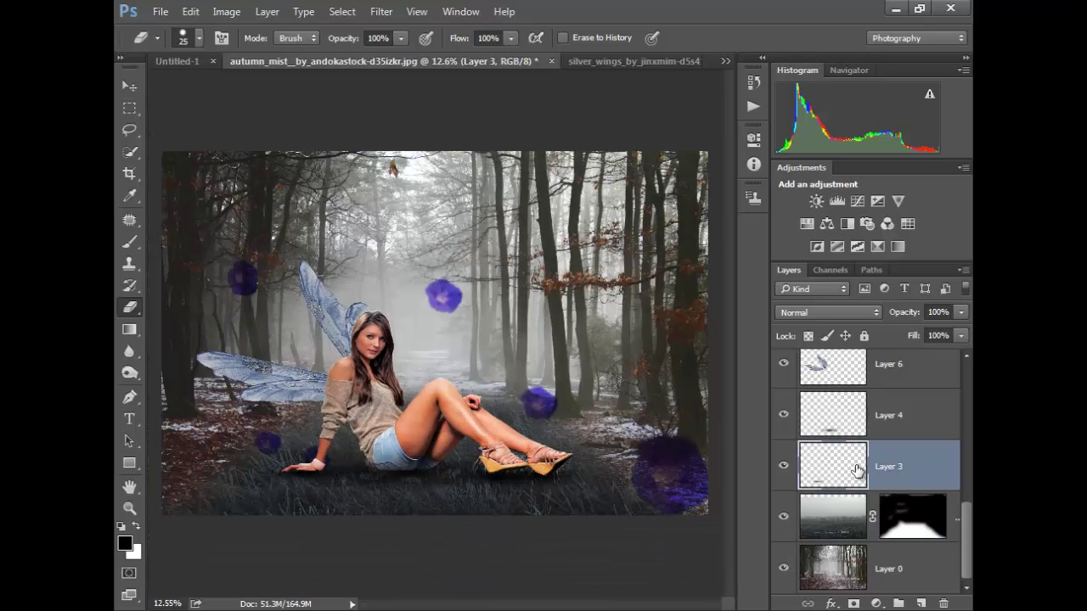
pyautogui.scroll(2, 442, 339)
pyautogui.press('b')
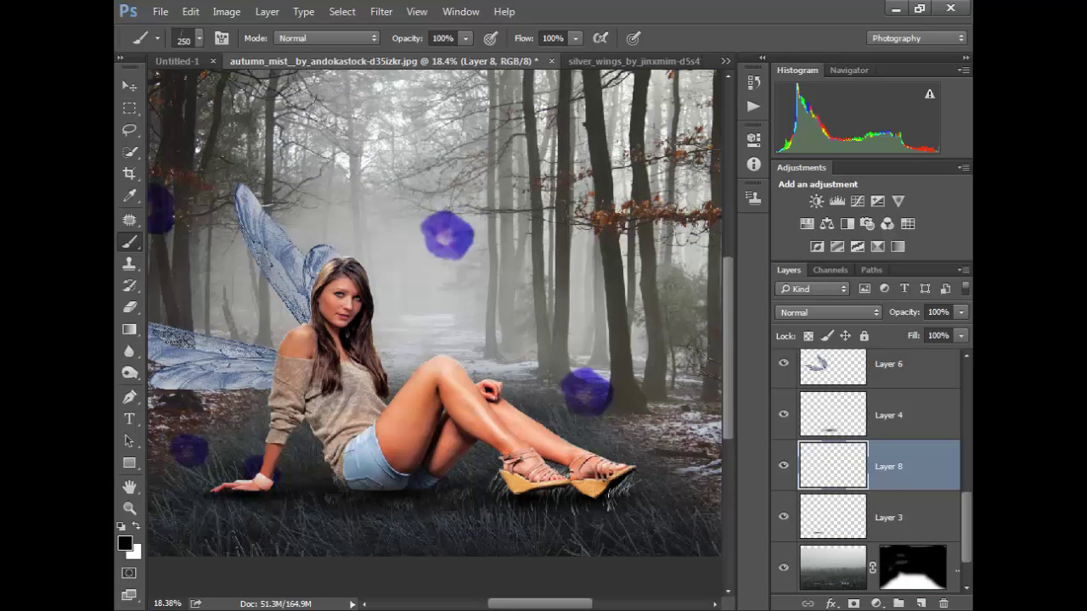
# - Choose a larger brush tip and test a black stroke in the forest, then undo it
pyautogui.click(125, 544)
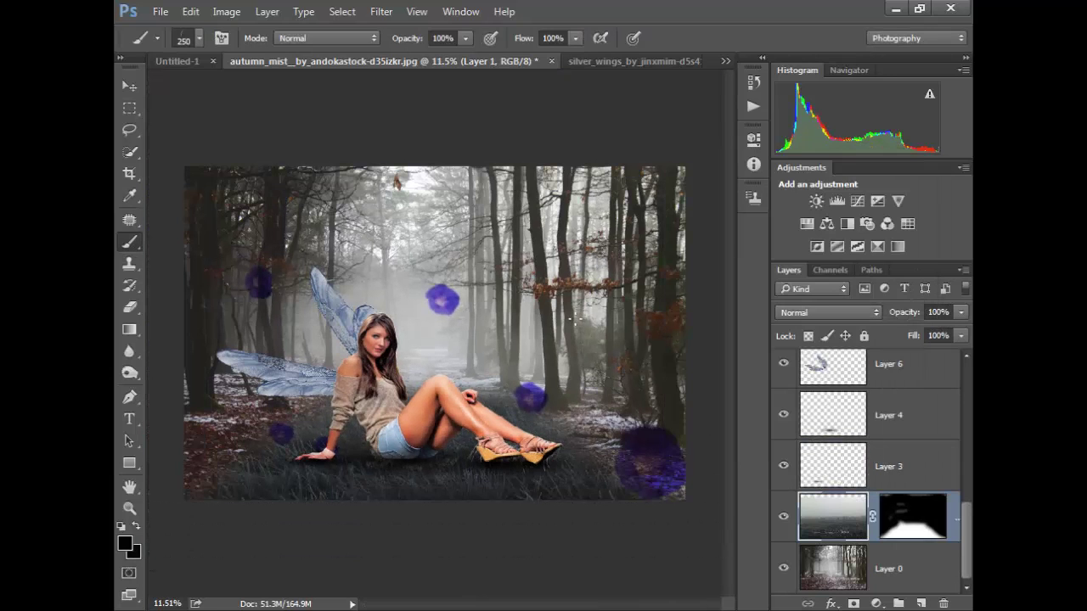
pyautogui.rightClick(353, 243)
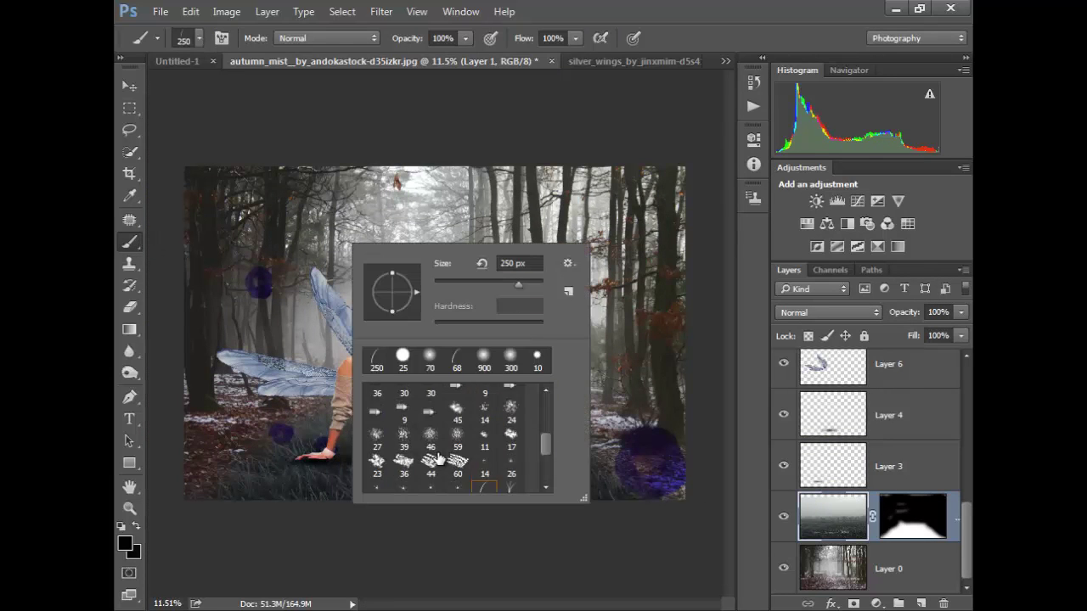
pyautogui.click(632, 244)
pyautogui.click(636, 340)
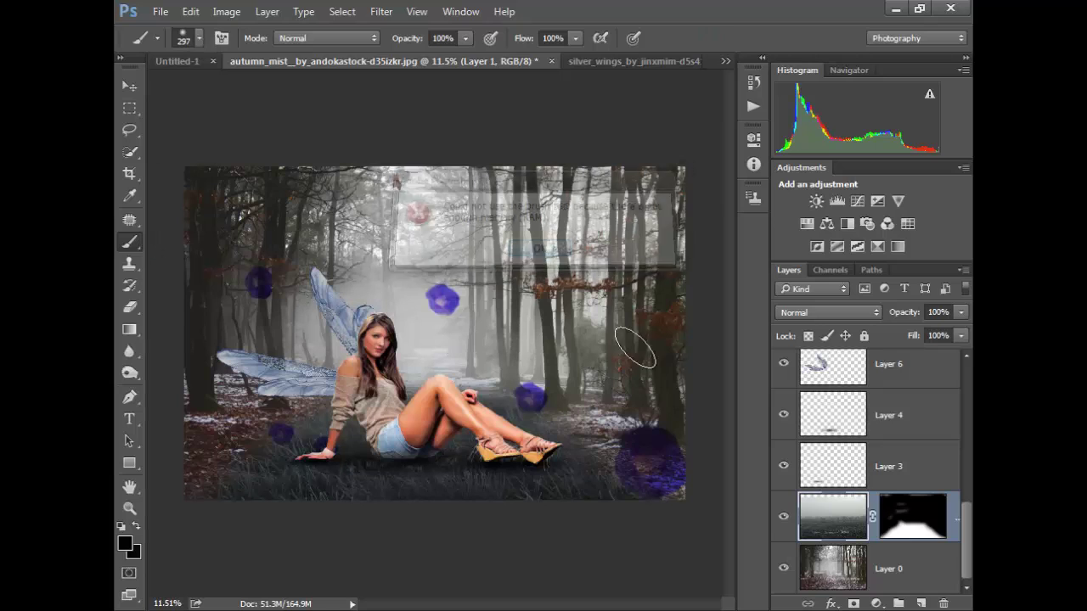
pyautogui.press('Return')
pyautogui.hotkey('ctrl', 'shift', 'alt', 'n')
pyautogui.click(594, 357)
pyautogui.click(540, 249)
pyautogui.moveTo(551, 251); pyautogui.dragTo(484, 343)
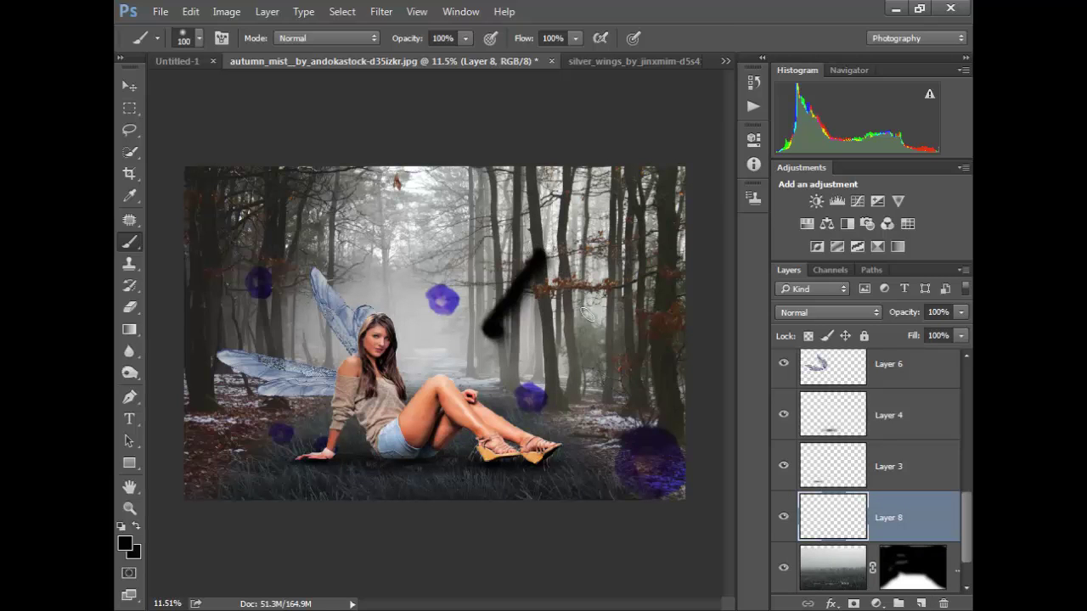
pyautogui.hotkey('ctrl', 'z')
# - Switch to the 32 px brush preset, test a black stroke on Layer 8, and undo it
pyautogui.rightClick(308, 223)
pyautogui.scroll(-5, 255, 246)
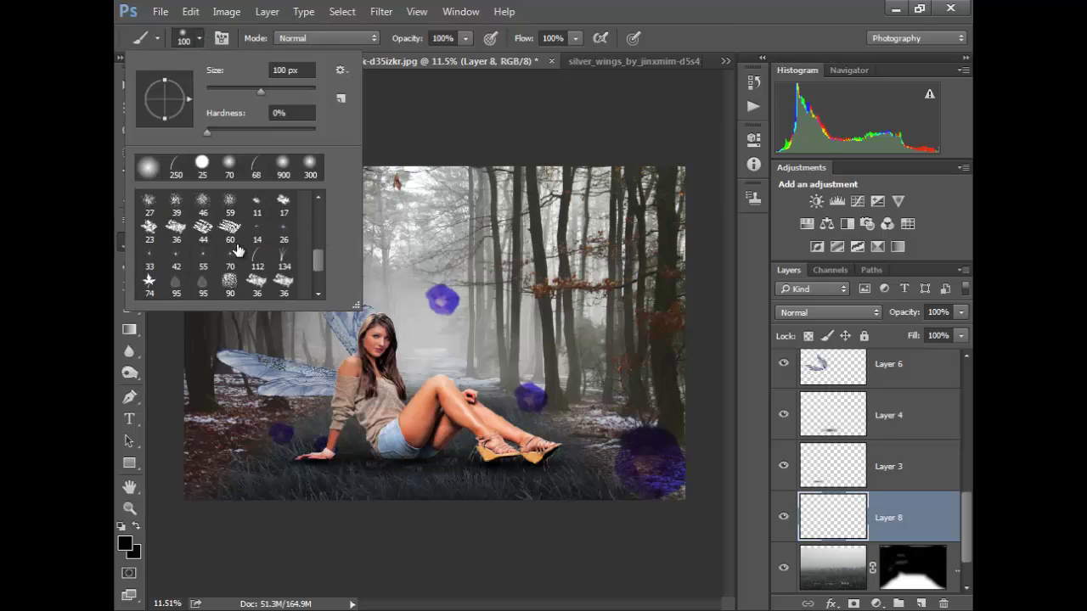
pyautogui.doubleClick(255, 246)
pyautogui.moveTo(484, 302)
pyautogui.mouseDown()
pyautogui.moveTo(603, 340)
pyautogui.moveTo(711, 416)
pyautogui.mouseUp()
pyautogui.hotkey('ctrl', 'z')
# - Zoom out slightly and commit the pending crop
pyautogui.hotkey('ctrl', '-')
pyautogui.press('c')
pyautogui.press('Return')
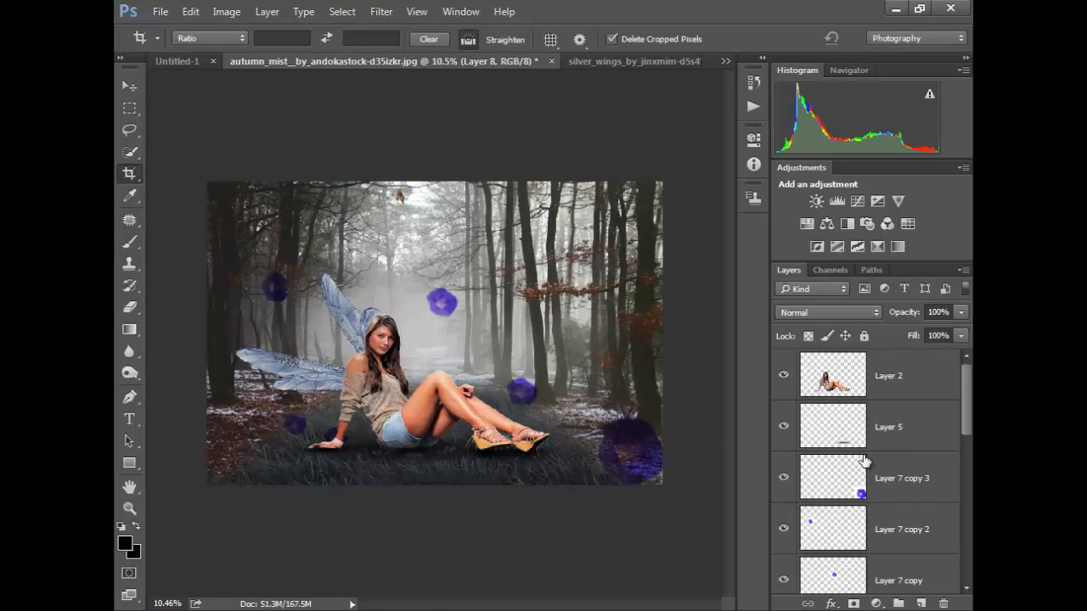
# - Move Layer 8 to the top of the layer stack
pyautogui.scroll(-2, 862, 458)
pyautogui.scroll(-4, 862, 467)
pyautogui.scroll(6, 862, 471)
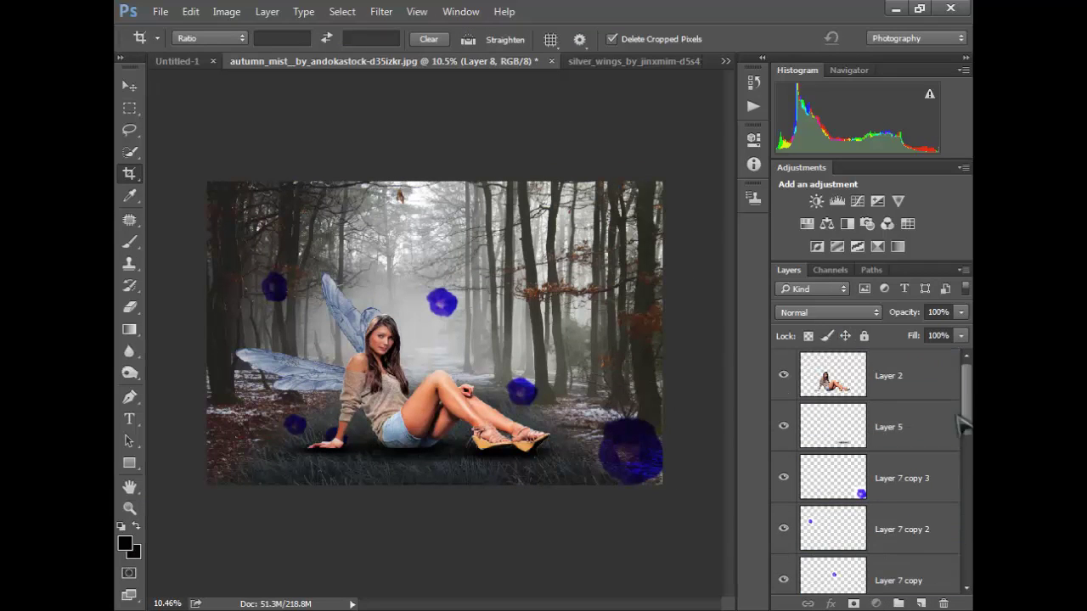
pyautogui.scroll(-6, 864, 481)
pyautogui.moveTo(862, 480); pyautogui.dragTo(836, 363)
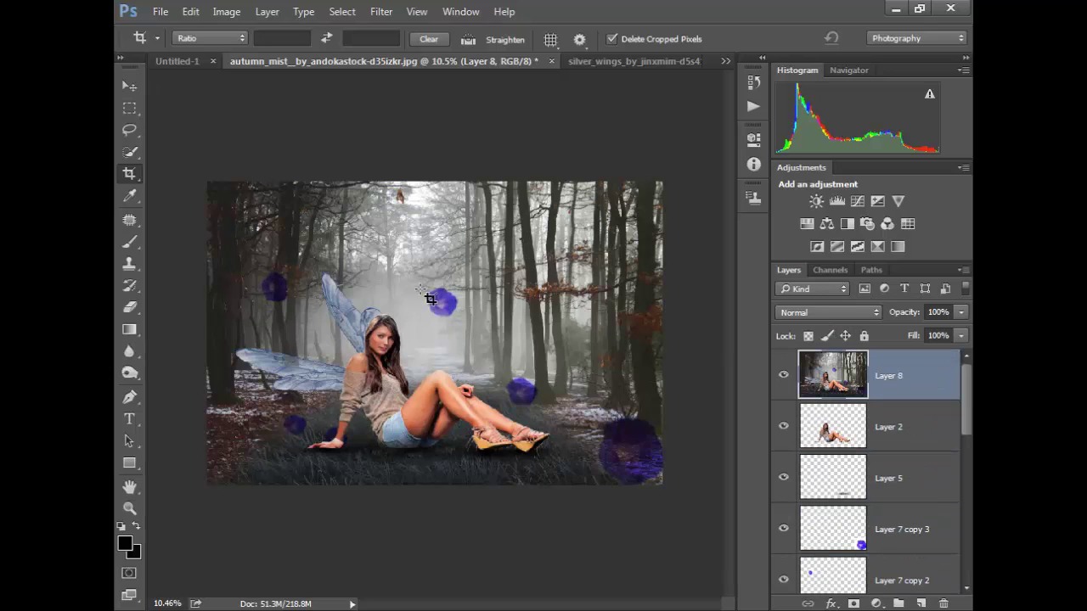
# - Grade Layer 8 with Selective Color: Reds Black +10, then adjust the Blues and Cyans
pyautogui.click(226, 11)
pyautogui.click(493, 311)
pyautogui.moveTo(639, 329); pyautogui.dragTo(701, 334)
pyautogui.click(664, 172)
pyautogui.click(662, 253)
pyautogui.click(664, 172)
pyautogui.click(647, 218)
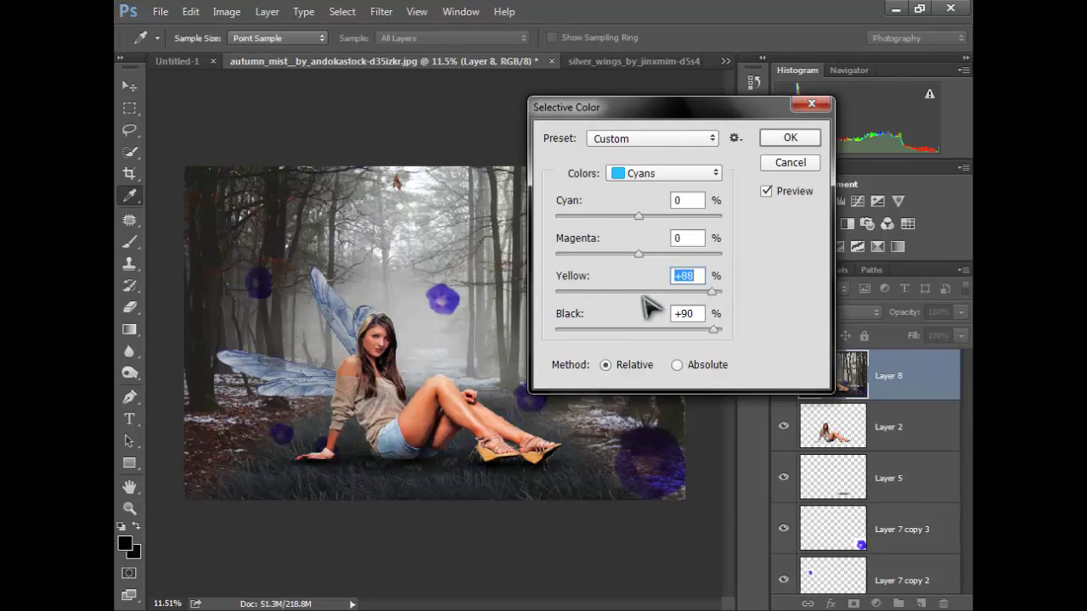
# - Apply the Selective Color, then Camera Raw with Exposure +0.40, Contrast -28, Shadows -23, Clarity +97
pyautogui.click(790, 137)
pyautogui.press('c')
pyautogui.click(381, 11)
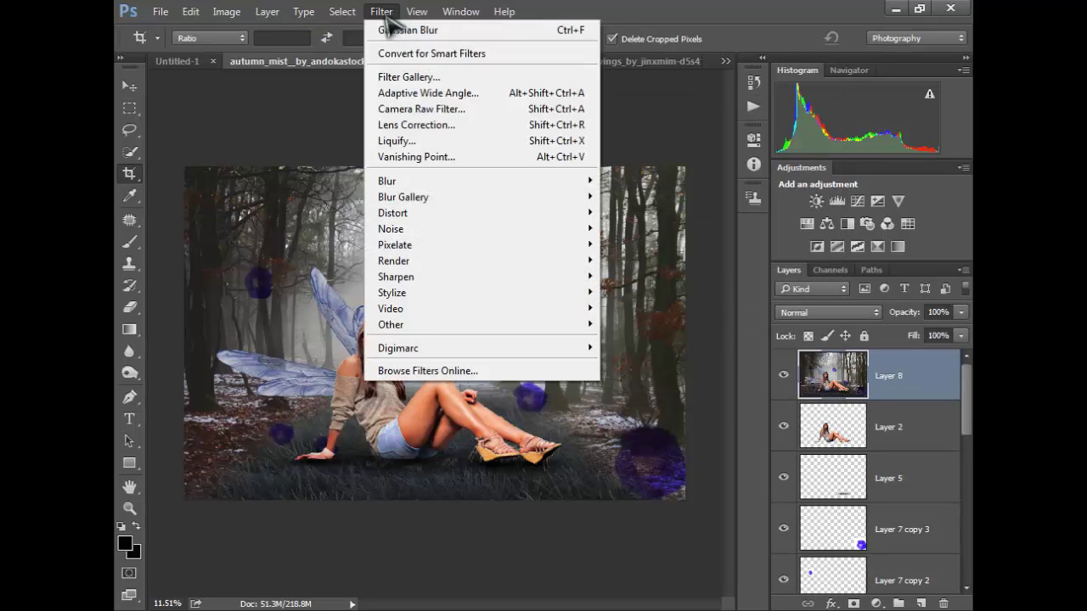
pyautogui.click(381, 11)
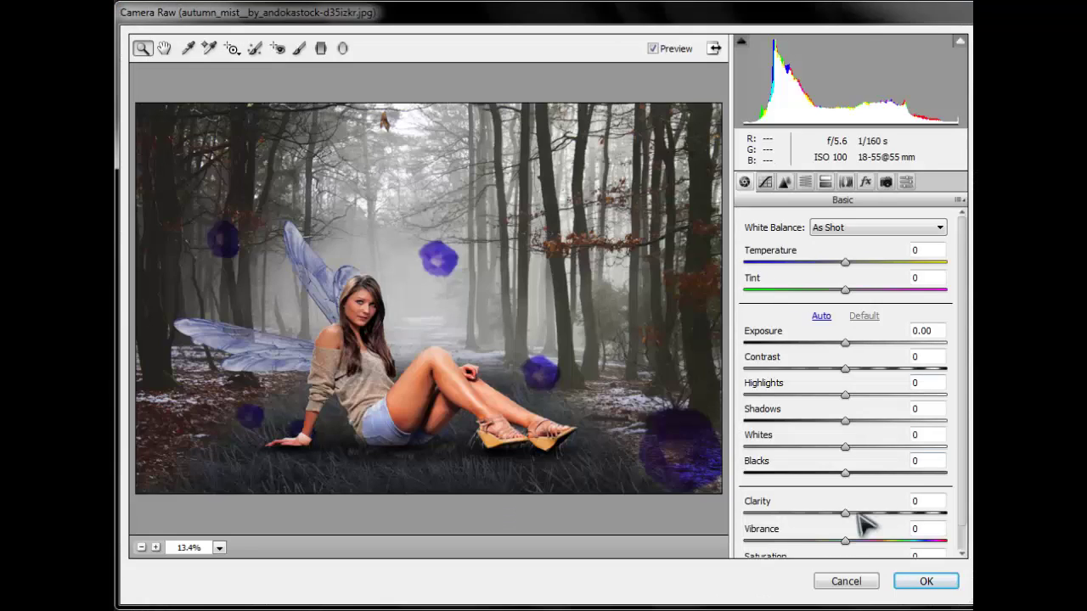
pyautogui.scroll(-1, 866, 517)
pyautogui.moveTo(845, 543)
pyautogui.mouseDown()
pyautogui.moveTo(868, 544)
pyautogui.moveTo(886, 515)
pyautogui.moveTo(852, 520)
pyautogui.moveTo(925, 490)
pyautogui.mouseUp()
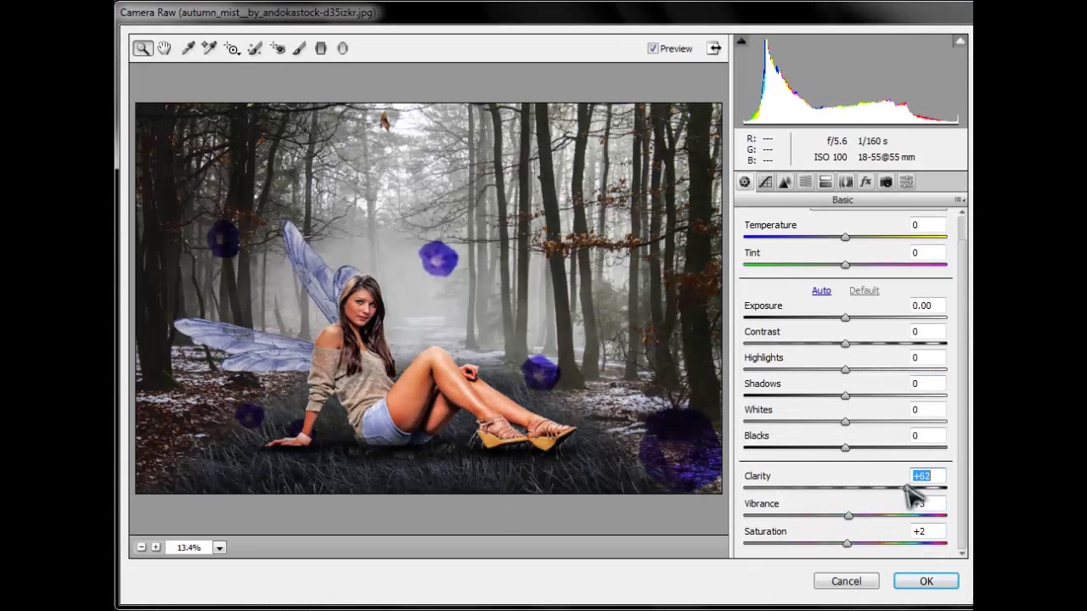
pyautogui.moveTo(844, 448)
pyautogui.mouseDown()
pyautogui.moveTo(802, 454)
pyautogui.moveTo(857, 424)
pyautogui.moveTo(821, 396)
pyautogui.moveTo(848, 370)
pyautogui.moveTo(816, 343)
pyautogui.moveTo(854, 318)
pyautogui.mouseUp()
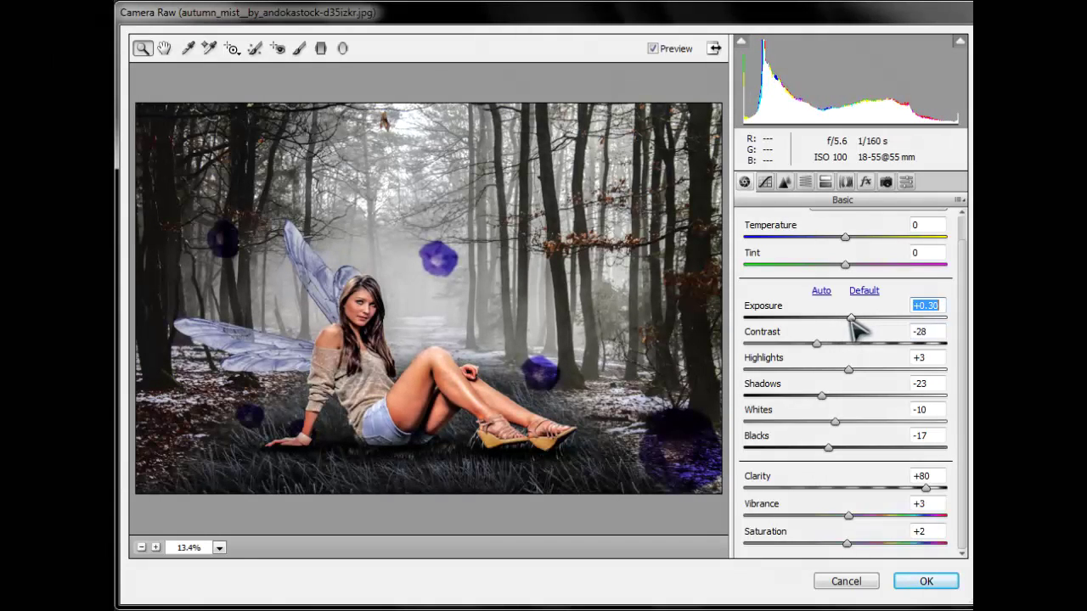
pyautogui.moveTo(868, 262)
pyautogui.mouseDown()
pyautogui.moveTo(830, 263)
pyautogui.moveTo(849, 237)
pyautogui.mouseUp()
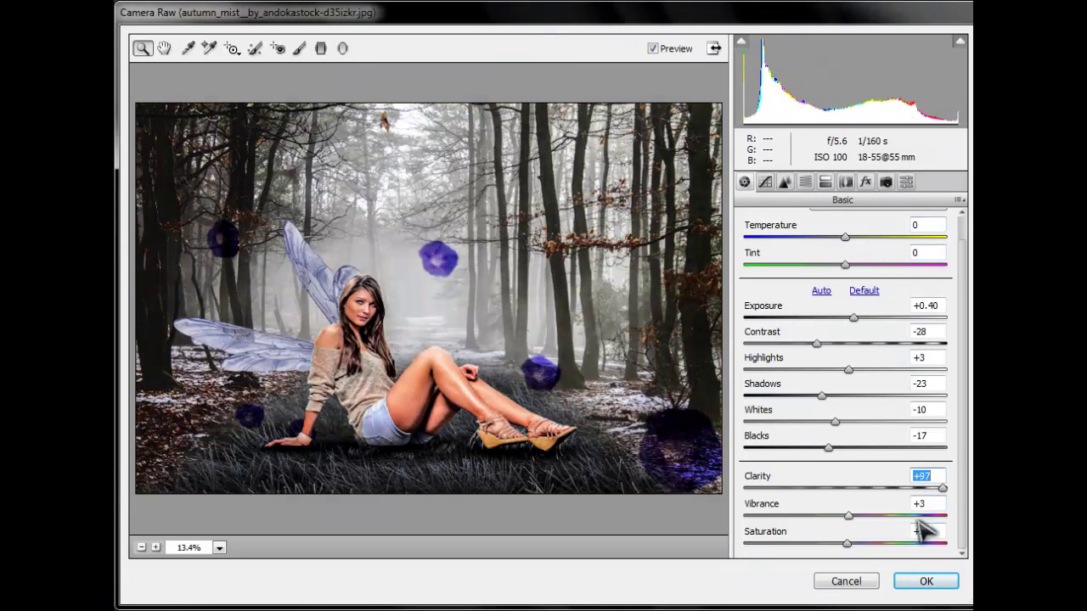
pyautogui.press('Return')
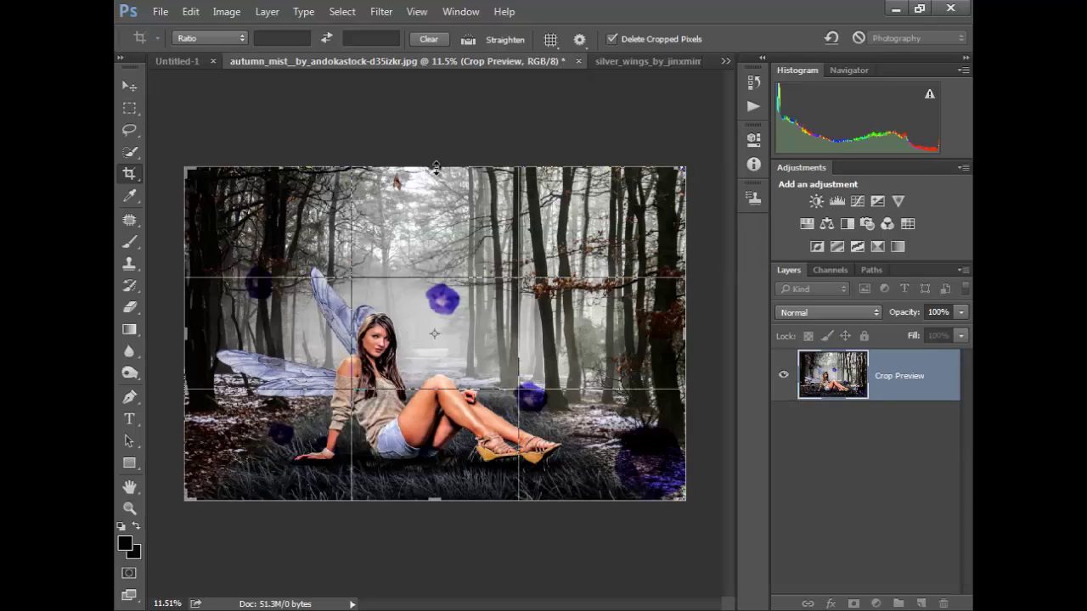
# - Pull the top crop edge down to trim a strip and commit the crop
pyautogui.moveTo(435, 167); pyautogui.dragTo(444, 204)
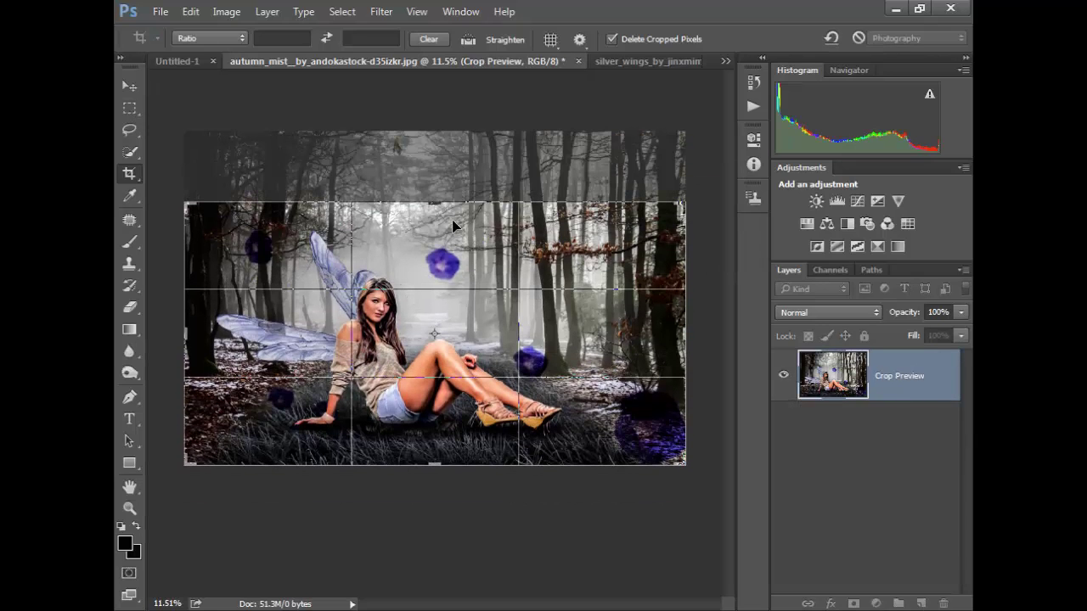
pyautogui.press('Return')
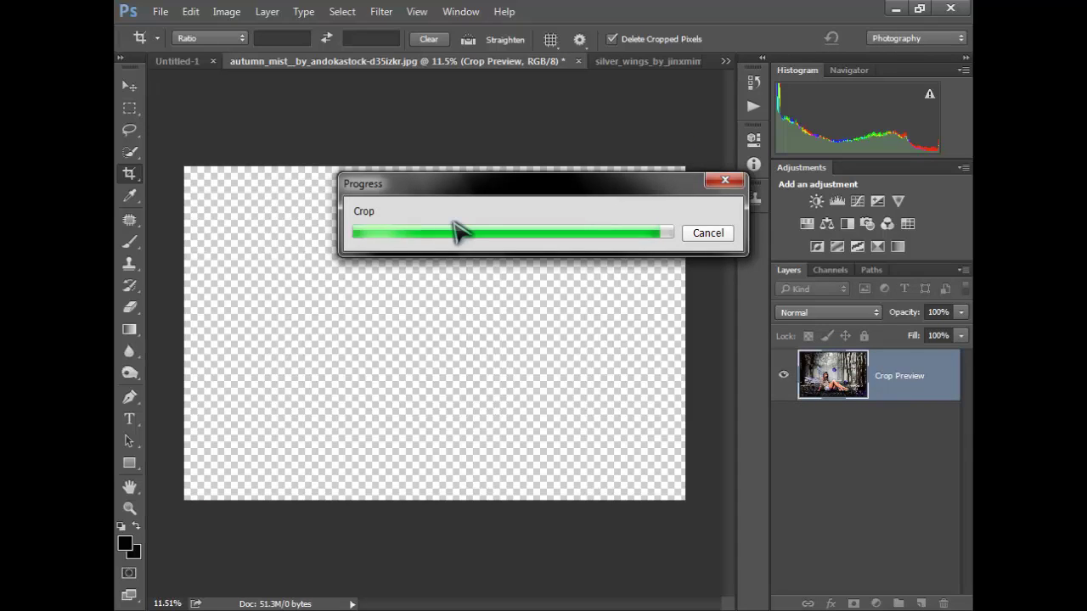